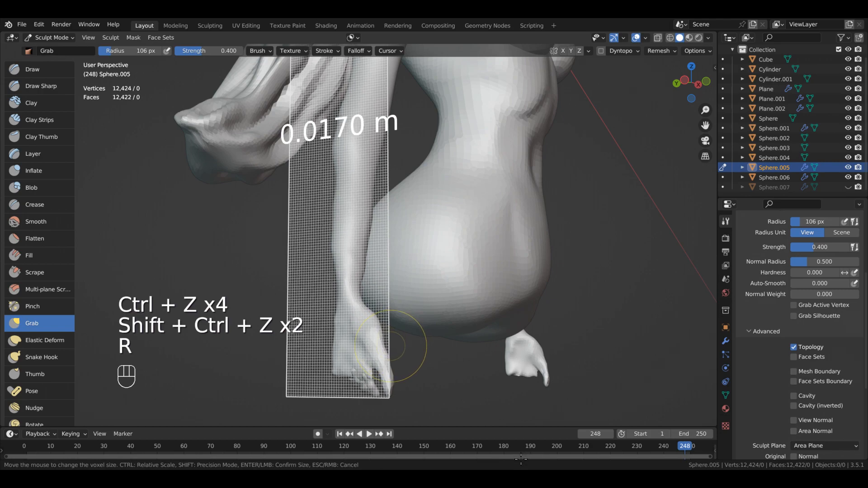
Set the voxel size to 0.0170 m and remesh the arm and hand.
{"action": "left_click", "coordinate": [521, 459]}
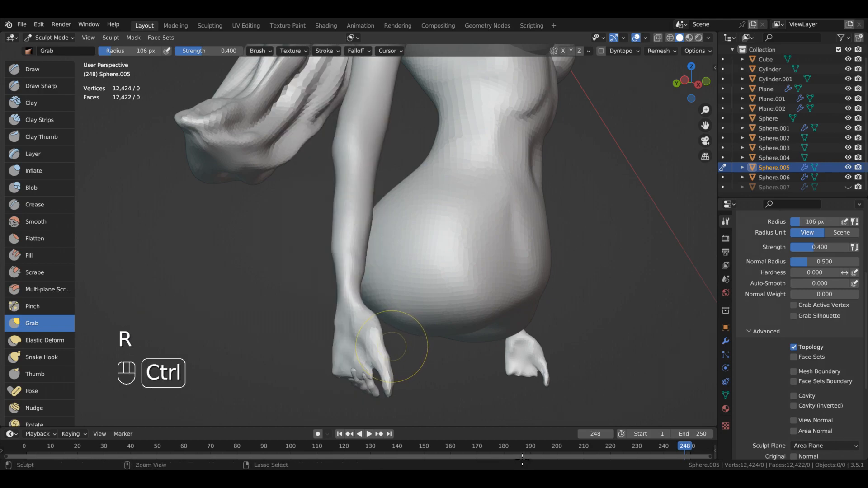
{"action": "mouse_move", "coordinate": [381, 329]}
{"action": "left_mouse_down", "text": "alt"}
{"action": "mouse_move", "coordinate": [390, 312]}
{"action": "mouse_move", "coordinate": [382, 353]}
{"action": "mouse_move", "coordinate": [379, 291]}
{"action": "left_mouse_up", "text": "alt"}
{"action": "mouse_move", "coordinate": [506, 388]}
{"action": "left_mouse_down", "text": "alt"}
{"action": "mouse_move", "coordinate": [527, 346]}
{"action": "mouse_move", "coordinate": [527, 281]}
{"action": "mouse_move", "coordinate": [533, 344]}
{"action": "mouse_move", "coordinate": [572, 384]}
{"action": "mouse_move", "coordinate": [521, 371]}
{"action": "mouse_move", "coordinate": [453, 379]}
{"action": "mouse_move", "coordinate": [458, 310]}
{"action": "mouse_move", "coordinate": [532, 329]}
{"action": "left_mouse_up", "text": "alt"}
{"action": "left_click_drag", "start_coordinate": [529, 431], "coordinate": [379, 465], "text": "alt"}
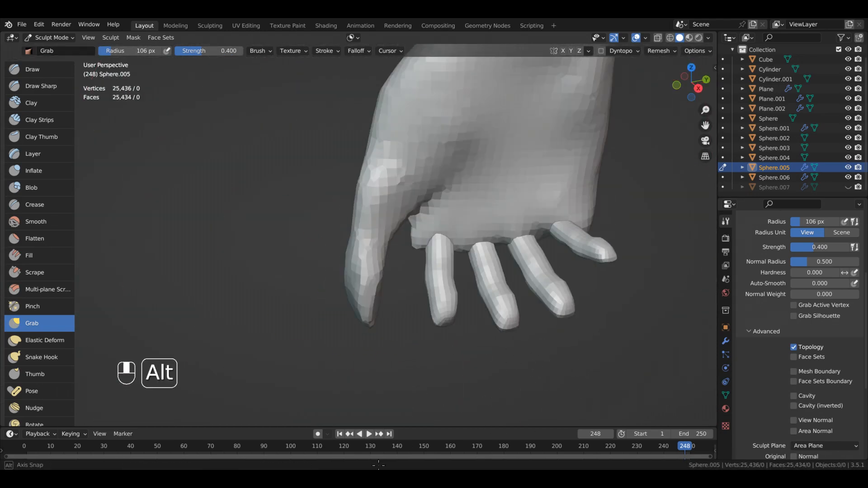
Shape and smooth the thumb and the web beside it with the Grab brush.
{"action": "left_click_drag", "start_coordinate": [464, 415], "coordinate": [452, 420], "text": "alt"}
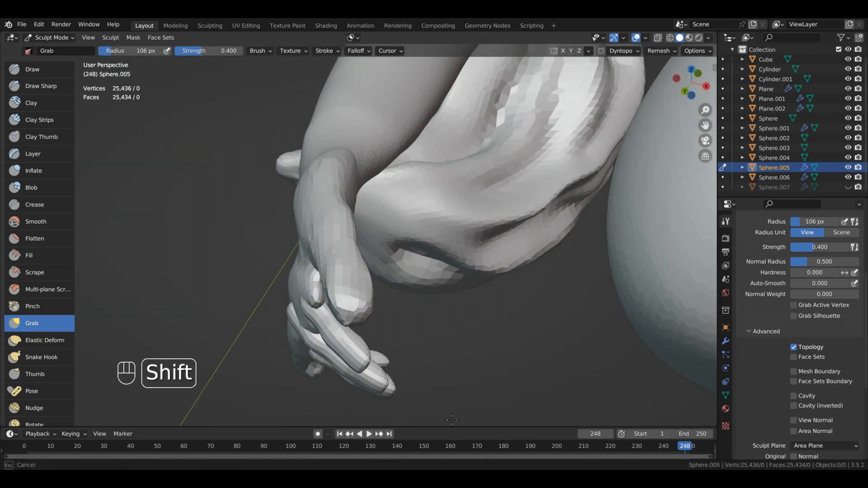
{"action": "mouse_move", "coordinate": [480, 389]}
{"action": "left_mouse_down", "text": "alt"}
{"action": "mouse_move", "coordinate": [484, 398]}
{"action": "mouse_move", "coordinate": [432, 369]}
{"action": "left_mouse_up", "text": "alt"}
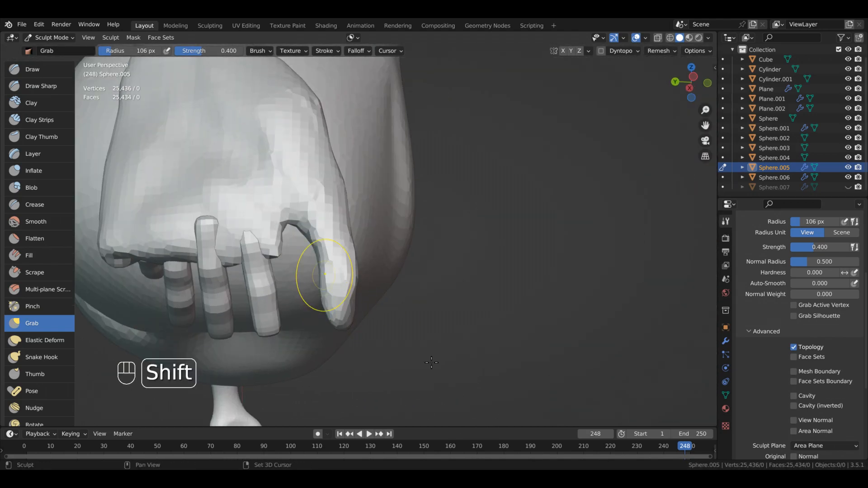
{"action": "mouse_move", "coordinate": [428, 329]}
{"action": "left_mouse_down", "text": "alt"}
{"action": "mouse_move", "coordinate": [542, 362]}
{"action": "mouse_move", "coordinate": [511, 436]}
{"action": "left_mouse_up", "text": "alt"}
Pull the palm's lower edge out around the base of each finger with the Grab brush.
{"action": "mouse_move", "coordinate": [490, 382]}
{"action": "left_mouse_down", "text": "alt"}
{"action": "mouse_move", "coordinate": [600, 382]}
{"action": "mouse_move", "coordinate": [529, 293]}
{"action": "mouse_move", "coordinate": [602, 312]}
{"action": "mouse_move", "coordinate": [555, 354]}
{"action": "mouse_move", "coordinate": [627, 336]}
{"action": "left_mouse_up", "text": "alt"}
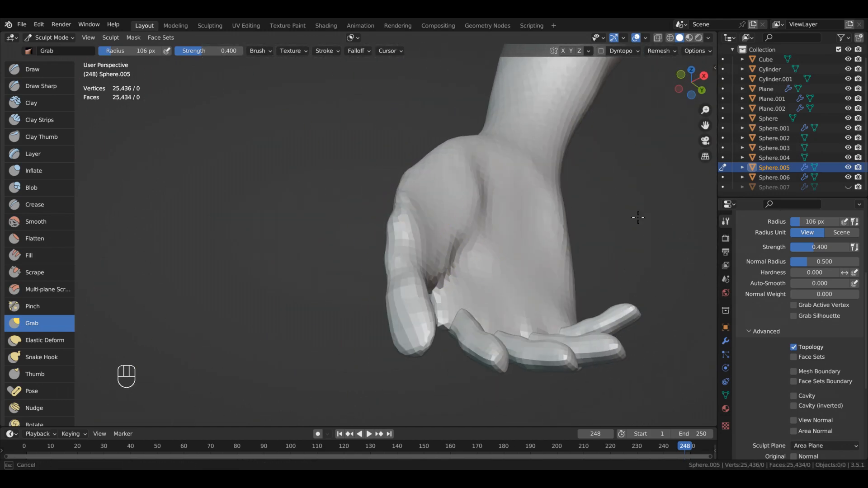
{"action": "left_click_drag", "start_coordinate": [643, 216], "coordinate": [588, 390], "text": "alt"}
{"action": "mouse_move", "coordinate": [446, 335]}
{"action": "left_mouse_down", "text": "alt"}
{"action": "mouse_move", "coordinate": [460, 297]}
{"action": "mouse_move", "coordinate": [536, 367]}
{"action": "mouse_move", "coordinate": [449, 311]}
{"action": "mouse_move", "coordinate": [556, 374]}
{"action": "mouse_move", "coordinate": [579, 423]}
{"action": "mouse_move", "coordinate": [622, 425]}
{"action": "mouse_move", "coordinate": [618, 330]}
{"action": "mouse_move", "coordinate": [544, 395]}
{"action": "mouse_move", "coordinate": [563, 330]}
{"action": "left_mouse_up", "text": "alt"}
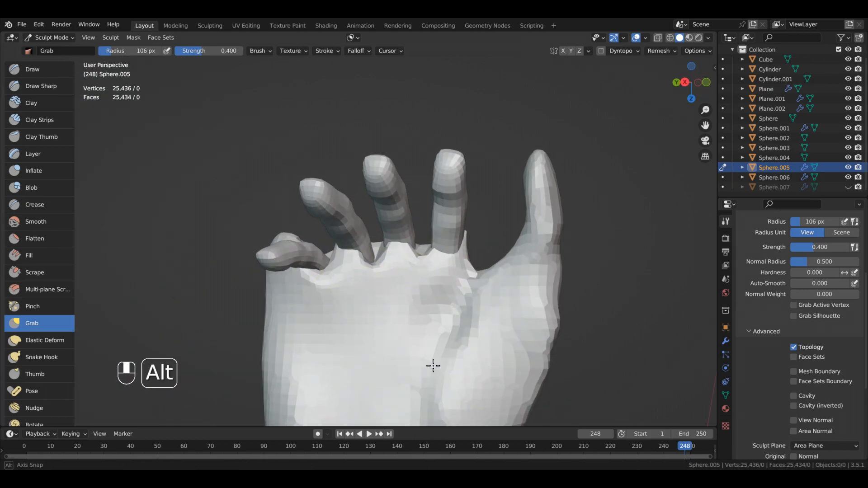
{"action": "left_click_drag", "start_coordinate": [433, 365], "coordinate": [521, 299], "text": "alt"}
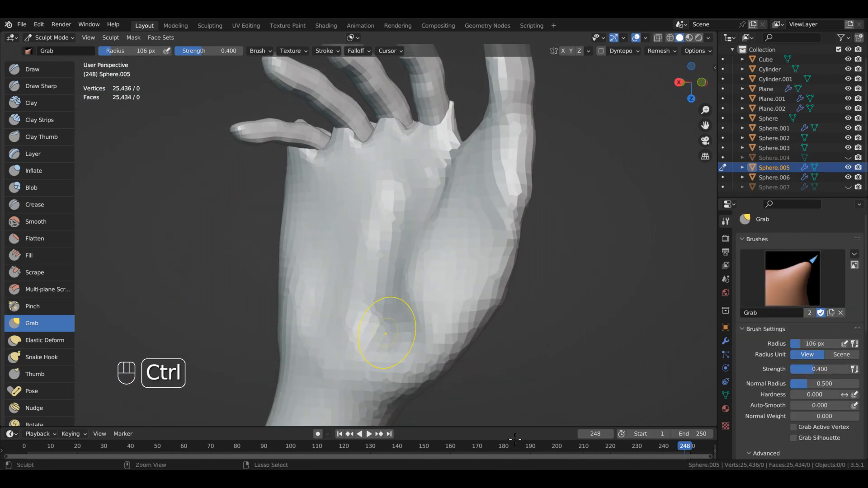
Sculpt and smooth the palm's folds and the mound at the base of the thumb.
{"action": "left_click_drag", "start_coordinate": [496, 264], "coordinate": [462, 294], "text": "alt"}
{"action": "left_click_drag", "start_coordinate": [463, 294], "coordinate": [475, 341], "text": "ctrl+alt"}
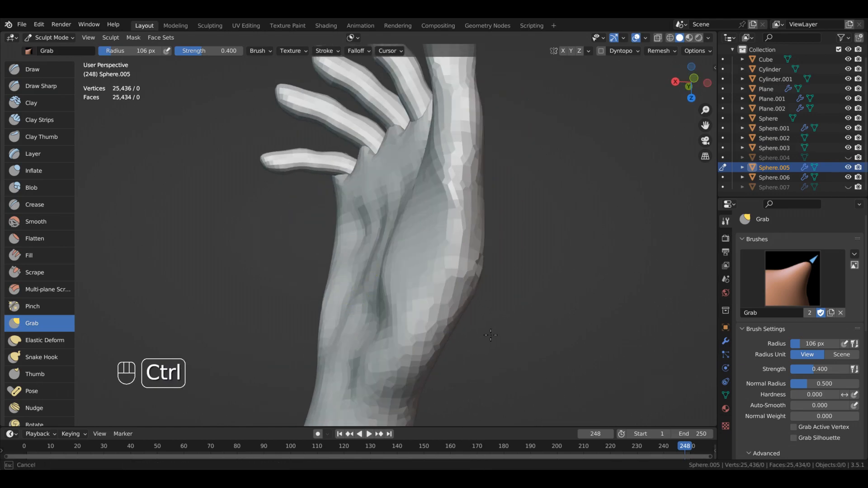
{"action": "left_click_drag", "start_coordinate": [339, 413], "coordinate": [474, 397], "text": "ctrl+alt"}
{"action": "mouse_move", "coordinate": [508, 197]}
{"action": "left_mouse_down", "text": "alt"}
{"action": "mouse_move", "coordinate": [427, 233]}
{"action": "mouse_move", "coordinate": [425, 297]}
{"action": "left_mouse_up", "text": "alt"}
Refine the wrist and the heel of the palm with the Grab brush, undoing unwanted strokes.
{"action": "left_click_drag", "start_coordinate": [485, 464], "coordinate": [358, 372], "text": "alt"}
{"action": "mouse_move", "coordinate": [398, 239]}
{"action": "left_mouse_down", "text": "alt"}
{"action": "mouse_move", "coordinate": [504, 335]}
{"action": "mouse_move", "coordinate": [470, 417]}
{"action": "left_mouse_up", "text": "alt"}
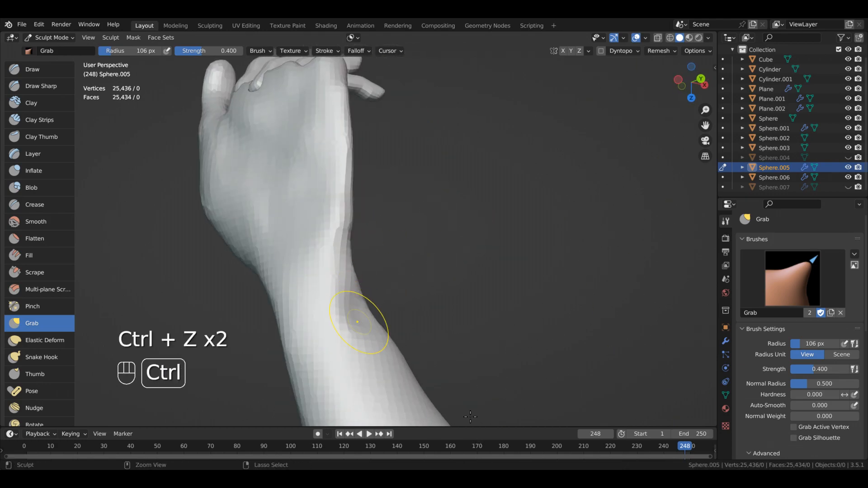
{"action": "mouse_move", "coordinate": [411, 271]}
{"action": "left_mouse_down", "text": "alt"}
{"action": "mouse_move", "coordinate": [576, 351]}
{"action": "mouse_move", "coordinate": [652, 286]}
{"action": "mouse_move", "coordinate": [621, 329]}
{"action": "mouse_move", "coordinate": [521, 345]}
{"action": "mouse_move", "coordinate": [535, 286]}
{"action": "mouse_move", "coordinate": [525, 324]}
{"action": "left_mouse_up", "text": "alt"}
{"action": "left_click_drag", "start_coordinate": [524, 325], "coordinate": [519, 346], "text": "alt"}
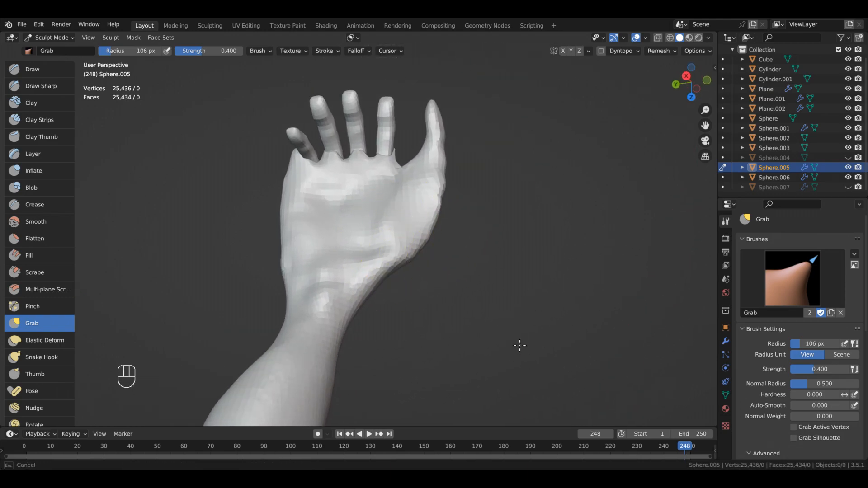
Adjust the wrist and forearm contours from several sides with the Grab brush.
{"action": "left_click_drag", "start_coordinate": [572, 313], "coordinate": [289, 334], "text": "alt"}
{"action": "mouse_move", "coordinate": [419, 377]}
{"action": "left_mouse_down", "text": "alt"}
{"action": "mouse_move", "coordinate": [368, 301]}
{"action": "mouse_move", "coordinate": [344, 300]}
{"action": "mouse_move", "coordinate": [484, 436]}
{"action": "left_mouse_up", "text": "alt"}
{"action": "mouse_move", "coordinate": [495, 400]}
{"action": "left_mouse_down", "text": "alt"}
{"action": "mouse_move", "coordinate": [535, 347]}
{"action": "mouse_move", "coordinate": [518, 362]}
{"action": "mouse_move", "coordinate": [515, 389]}
{"action": "left_mouse_up", "text": "alt"}
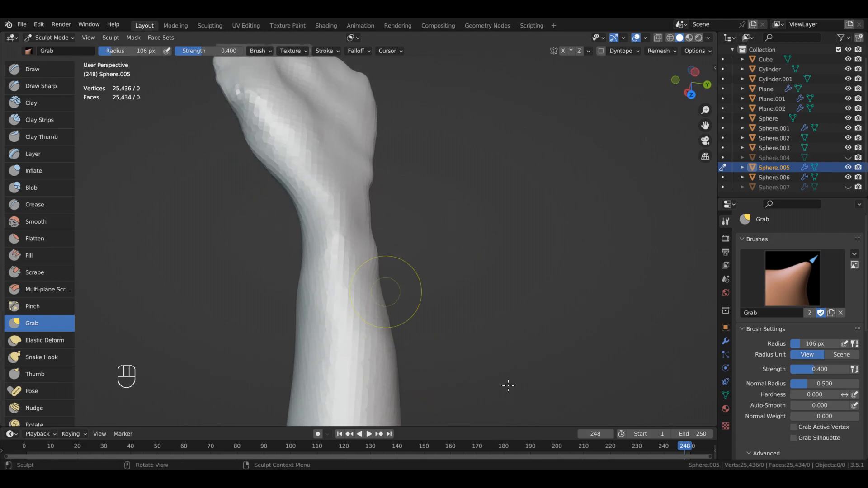
{"action": "mouse_move", "coordinate": [511, 276]}
{"action": "left_mouse_down", "text": "alt"}
{"action": "mouse_move", "coordinate": [506, 355]}
{"action": "mouse_move", "coordinate": [518, 367]}
{"action": "left_mouse_up", "text": "alt"}
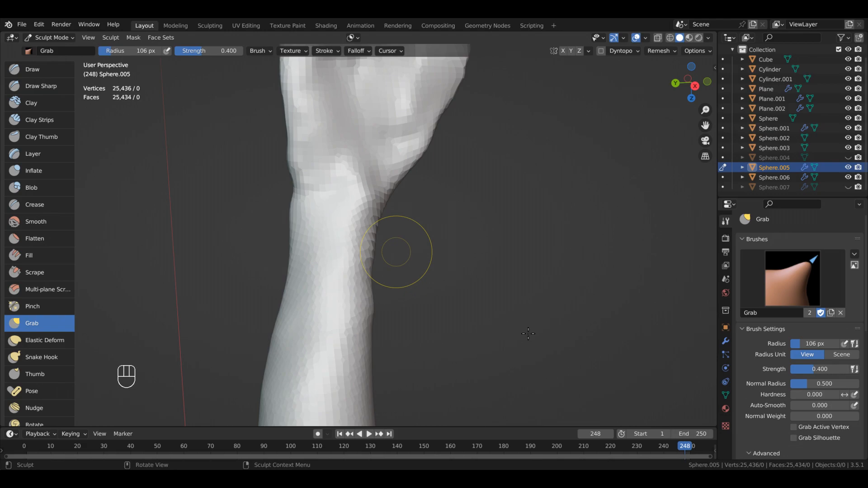
{"action": "mouse_move", "coordinate": [523, 326]}
{"action": "left_mouse_down", "text": "alt"}
{"action": "mouse_move", "coordinate": [499, 337]}
{"action": "mouse_move", "coordinate": [511, 272]}
{"action": "mouse_move", "coordinate": [582, 291]}
{"action": "mouse_move", "coordinate": [508, 299]}
{"action": "mouse_move", "coordinate": [524, 239]}
{"action": "mouse_move", "coordinate": [480, 216]}
{"action": "mouse_move", "coordinate": [462, 323]}
{"action": "left_mouse_up", "text": "alt"}
{"action": "mouse_move", "coordinate": [577, 373]}
{"action": "left_mouse_down", "text": "alt"}
{"action": "mouse_move", "coordinate": [576, 337]}
{"action": "mouse_move", "coordinate": [545, 377]}
{"action": "left_mouse_up", "text": "alt"}
{"action": "left_click_drag", "start_coordinate": [504, 319], "coordinate": [513, 378], "text": "alt+shift"}
{"action": "mouse_move", "coordinate": [523, 270]}
{"action": "left_mouse_down", "text": "alt"}
{"action": "mouse_move", "coordinate": [536, 221]}
{"action": "mouse_move", "coordinate": [387, 241]}
{"action": "mouse_move", "coordinate": [510, 313]}
{"action": "mouse_move", "coordinate": [508, 331]}
{"action": "left_mouse_up", "text": "alt"}
Inflate the side of the hand with the Inflate/Deflate brush at a 247 px radius.
{"action": "key", "text": "4"}
{"action": "key", "text": "f"}
{"action": "mouse_move", "coordinate": [496, 227]}
{"action": "left_mouse_down", "text": "alt"}
{"action": "mouse_move", "coordinate": [426, 216]}
{"action": "mouse_move", "coordinate": [490, 267]}
{"action": "left_mouse_up", "text": "alt"}
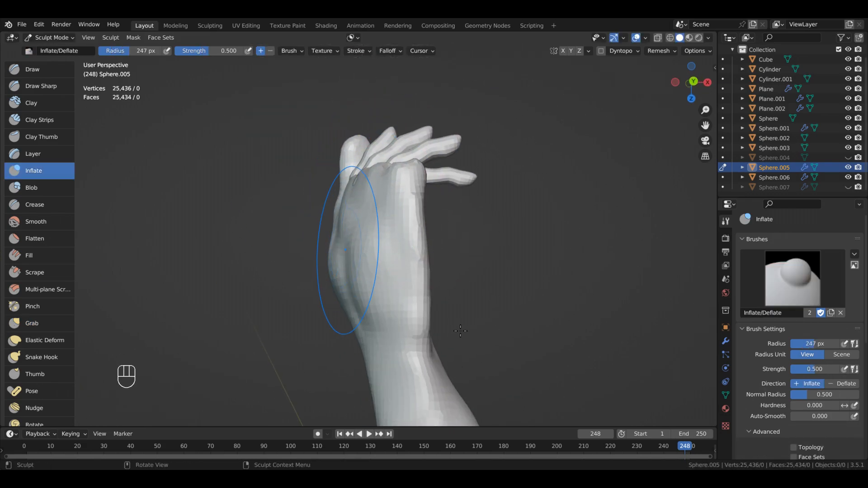
Sculpt the knuckles on the back of the hand over the finger bases with the Grab brush.
{"action": "key", "text": "g"}
{"action": "left_click_drag", "start_coordinate": [487, 454], "coordinate": [462, 407], "text": "alt"}
{"action": "mouse_move", "coordinate": [387, 211]}
{"action": "left_mouse_down", "text": "alt"}
{"action": "mouse_move", "coordinate": [394, 260]}
{"action": "mouse_move", "coordinate": [409, 219]}
{"action": "mouse_move", "coordinate": [520, 231]}
{"action": "left_mouse_up", "text": "alt"}
{"action": "mouse_move", "coordinate": [631, 276]}
{"action": "left_mouse_down", "text": "ctrl+alt"}
{"action": "mouse_move", "coordinate": [638, 242]}
{"action": "mouse_move", "coordinate": [602, 272]}
{"action": "left_mouse_up", "text": "ctrl+alt"}
{"action": "left_click_drag", "start_coordinate": [387, 276], "coordinate": [289, 276], "text": "alt"}
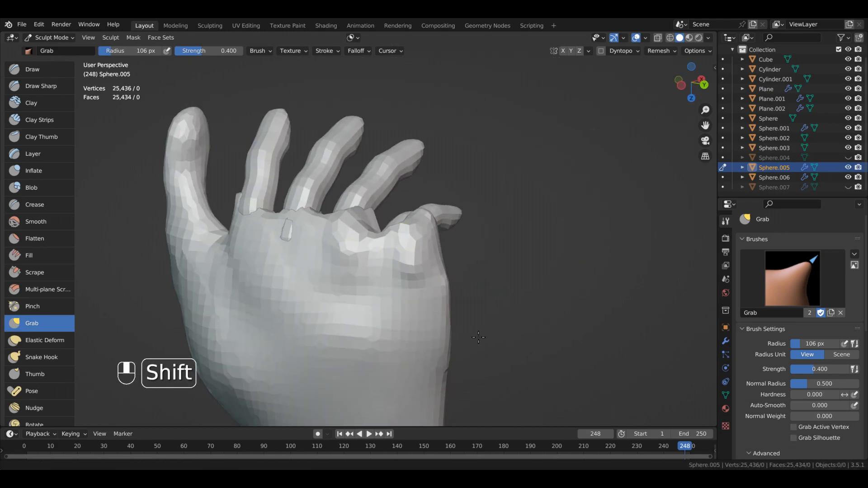
{"action": "left_click_drag", "start_coordinate": [358, 213], "coordinate": [487, 280], "text": "alt"}
{"action": "mouse_move", "coordinate": [584, 276]}
{"action": "left_mouse_down", "text": "alt"}
{"action": "mouse_move", "coordinate": [486, 278]}
{"action": "mouse_move", "coordinate": [355, 312]}
{"action": "mouse_move", "coordinate": [415, 271]}
{"action": "mouse_move", "coordinate": [302, 306]}
{"action": "left_mouse_up", "text": "alt"}
Refine the knuckles and thumb base, alternating between the Inflate/Deflate and Grab brushes.
{"action": "key", "text": "4"}
{"action": "key", "text": "g"}
{"action": "mouse_move", "coordinate": [392, 223]}
{"action": "left_mouse_down", "text": "alt"}
{"action": "mouse_move", "coordinate": [514, 293]}
{"action": "mouse_move", "coordinate": [417, 226]}
{"action": "mouse_move", "coordinate": [639, 385]}
{"action": "left_mouse_up", "text": "alt"}
{"action": "mouse_move", "coordinate": [606, 342]}
{"action": "left_mouse_down", "text": "alt"}
{"action": "mouse_move", "coordinate": [593, 279]}
{"action": "mouse_move", "coordinate": [545, 341]}
{"action": "mouse_move", "coordinate": [622, 270]}
{"action": "mouse_move", "coordinate": [541, 354]}
{"action": "mouse_move", "coordinate": [649, 311]}
{"action": "mouse_move", "coordinate": [607, 300]}
{"action": "mouse_move", "coordinate": [528, 325]}
{"action": "mouse_move", "coordinate": [626, 335]}
{"action": "left_mouse_up", "text": "alt"}
{"action": "mouse_move", "coordinate": [608, 364]}
{"action": "left_mouse_down", "text": "alt"}
{"action": "mouse_move", "coordinate": [565, 334]}
{"action": "mouse_move", "coordinate": [591, 341]}
{"action": "mouse_move", "coordinate": [639, 219]}
{"action": "mouse_move", "coordinate": [562, 306]}
{"action": "mouse_move", "coordinate": [612, 340]}
{"action": "mouse_move", "coordinate": [588, 344]}
{"action": "mouse_move", "coordinate": [580, 300]}
{"action": "mouse_move", "coordinate": [530, 385]}
{"action": "left_mouse_up", "text": "alt"}
{"action": "key", "text": "4"}
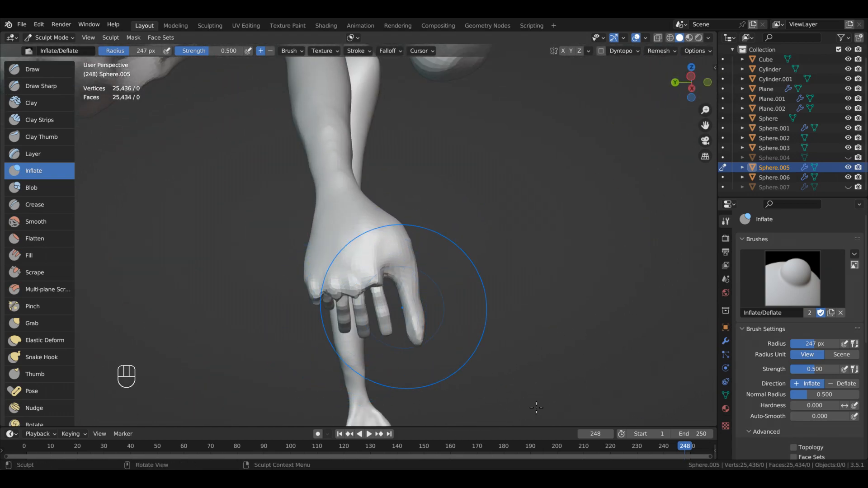
{"action": "scroll", "coordinate": [379, 319], "scroll_direction": "up", "scroll_amount": 4}
{"action": "mouse_move", "coordinate": [382, 328]}
{"action": "middle_mouse_down", "text": "shift"}
{"action": "mouse_move", "coordinate": [337, 195]}
{"action": "mouse_move", "coordinate": [479, 182]}
{"action": "mouse_move", "coordinate": [523, 344]}
{"action": "mouse_move", "coordinate": [522, 335]}
{"action": "middle_mouse_up", "text": "shift"}
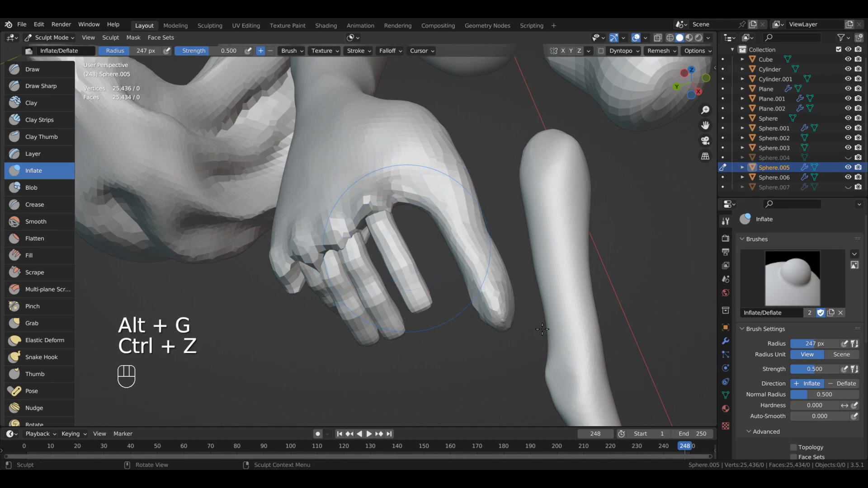
Select all faces of the separate finger mesh in Edit Mode and move them along X to meet the palm edge.
{"action": "middle_click_drag", "start_coordinate": [542, 329], "coordinate": [523, 321]}
{"action": "mouse_move", "coordinate": [535, 375]}
{"action": "middle_mouse_down"}
{"action": "mouse_move", "coordinate": [539, 310]}
{"action": "mouse_move", "coordinate": [546, 350]}
{"action": "middle_mouse_up"}
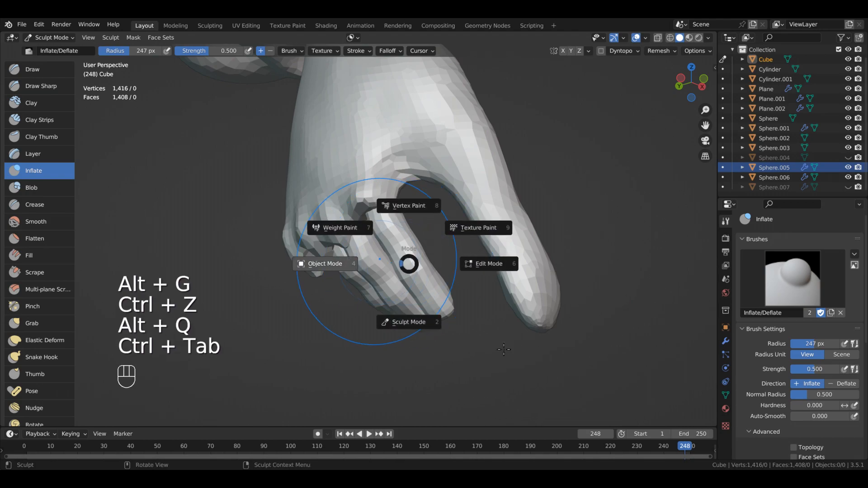
{"action": "key", "text": "Tab"}
{"action": "middle_click_drag", "start_coordinate": [552, 359], "coordinate": [637, 361]}
{"action": "key", "text": "3"}
{"action": "key", "text": "a"}
{"action": "key", "text": "g"}
{"action": "key", "text": "x"}
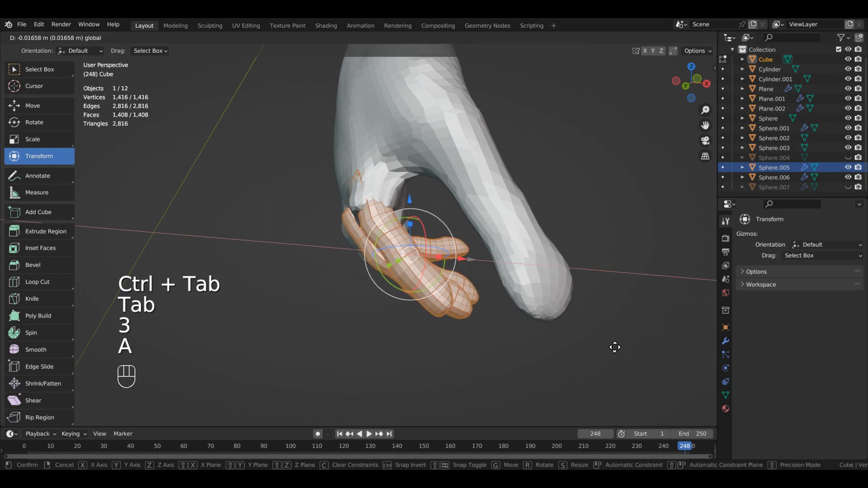
{"action": "left_click", "coordinate": [615, 348]}
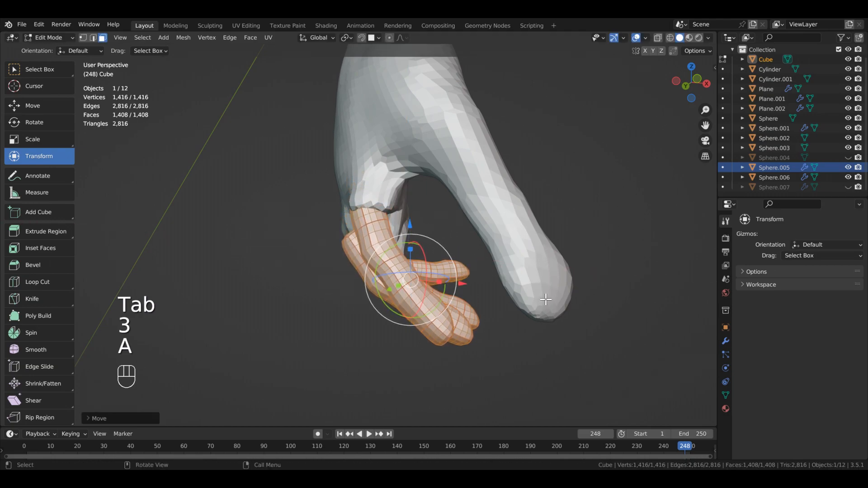
{"action": "key", "text": "g"}
{"action": "key", "text": "x"}
{"action": "left_click", "coordinate": [623, 374]}
Scale the fingers up by a factor of about 1.14 and unhide Sphere.004 and Sphere.007.
{"action": "middle_click_drag", "start_coordinate": [554, 233], "coordinate": [655, 341]}
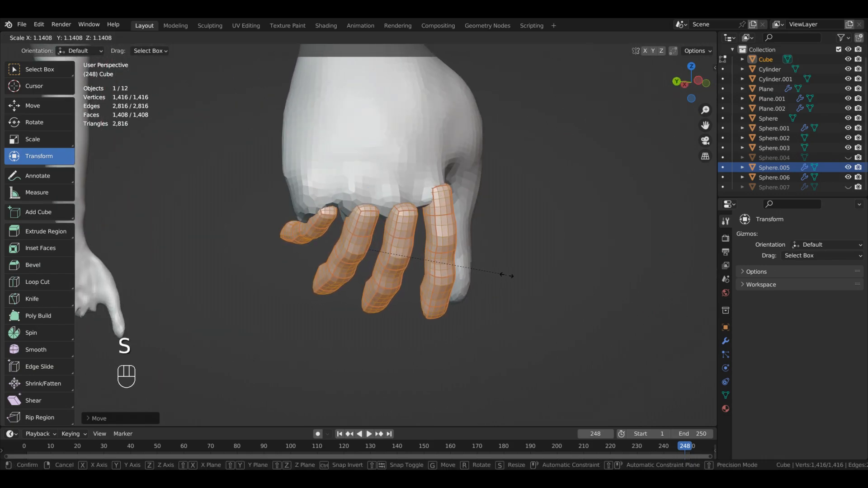
{"action": "middle_click_drag", "start_coordinate": [605, 286], "coordinate": [568, 282]}
{"action": "scroll", "coordinate": [567, 282], "scroll_direction": "down", "scroll_amount": 6}
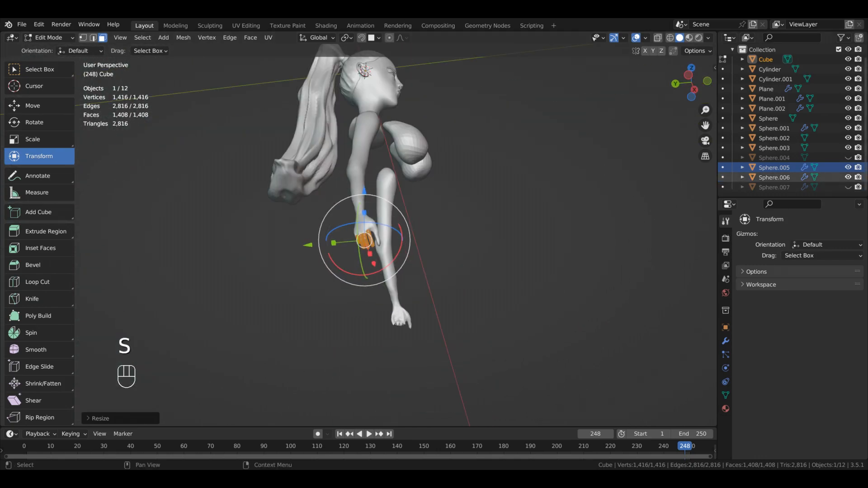
{"action": "left_click", "coordinate": [848, 188]}
Examine the size of the hand and fingers against the whole figure.
{"action": "middle_click_drag", "start_coordinate": [527, 374], "coordinate": [530, 289]}
{"action": "scroll", "coordinate": [529, 289], "scroll_direction": "down", "scroll_amount": 2}
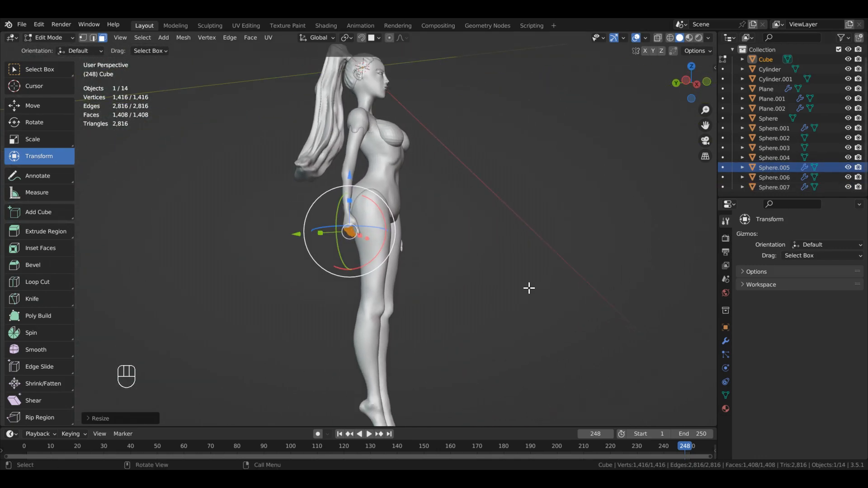
{"action": "scroll", "coordinate": [518, 323], "scroll_direction": "up", "scroll_amount": 6}
{"action": "scroll", "coordinate": [518, 323], "scroll_direction": "down", "scroll_amount": 5}
{"action": "scroll", "coordinate": [503, 313], "scroll_direction": "down", "scroll_amount": 2}
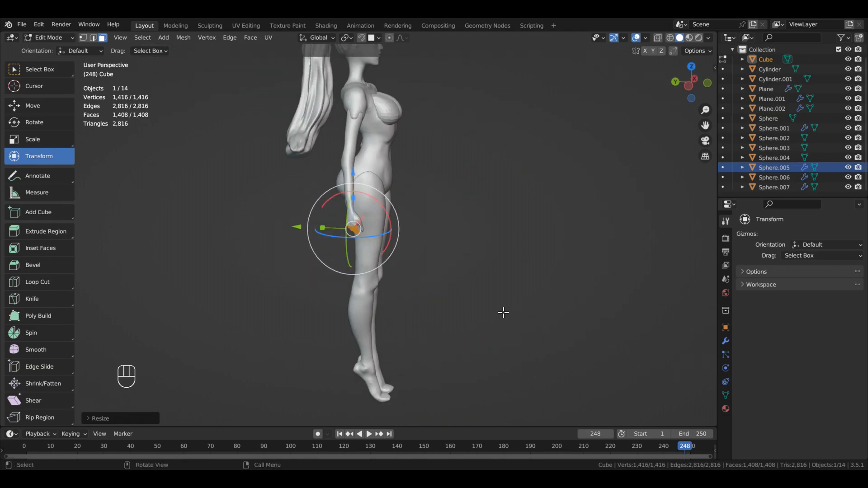
{"action": "middle_click_drag", "start_coordinate": [492, 271], "coordinate": [513, 275]}
{"action": "scroll", "coordinate": [491, 254], "scroll_direction": "up", "scroll_amount": 2}
{"action": "scroll", "coordinate": [501, 259], "scroll_direction": "down", "scroll_amount": 3}
{"action": "scroll", "coordinate": [541, 242], "scroll_direction": "up", "scroll_amount": 7}
{"action": "scroll", "coordinate": [469, 275], "scroll_direction": "up", "scroll_amount": 2}
Move all four fingers along the Y and Z axes to line them up with the knuckles.
{"action": "middle_click_drag", "start_coordinate": [491, 244], "coordinate": [525, 281], "text": "shift"}
{"action": "mouse_move", "coordinate": [525, 282]}
{"action": "middle_mouse_down"}
{"action": "mouse_move", "coordinate": [525, 326]}
{"action": "mouse_move", "coordinate": [498, 312]}
{"action": "mouse_move", "coordinate": [519, 277]}
{"action": "middle_mouse_up"}
{"action": "scroll", "coordinate": [498, 311], "scroll_direction": "up", "scroll_amount": 2}
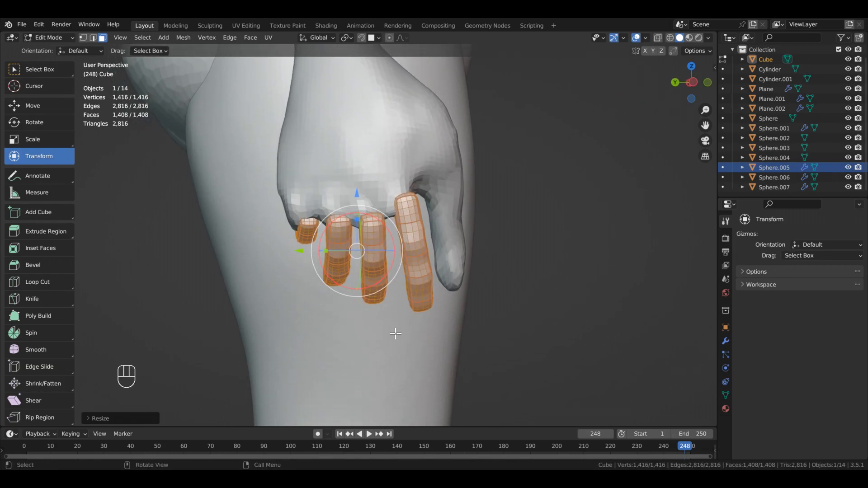
{"action": "left_click", "coordinate": [385, 332]}
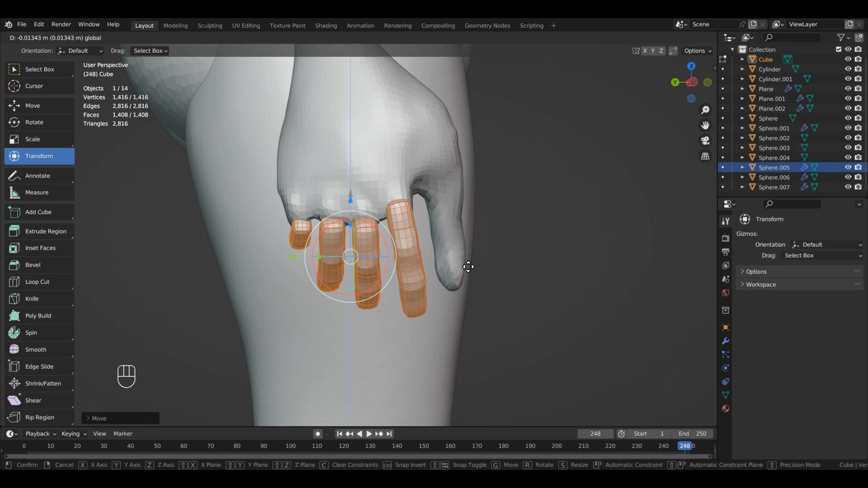
{"action": "middle_click_drag", "start_coordinate": [399, 339], "coordinate": [719, 311]}
{"action": "middle_click_drag", "start_coordinate": [683, 339], "coordinate": [730, 209]}
{"action": "key", "text": "g"}
{"action": "key", "text": "y"}
{"action": "left_click", "coordinate": [390, 347]}
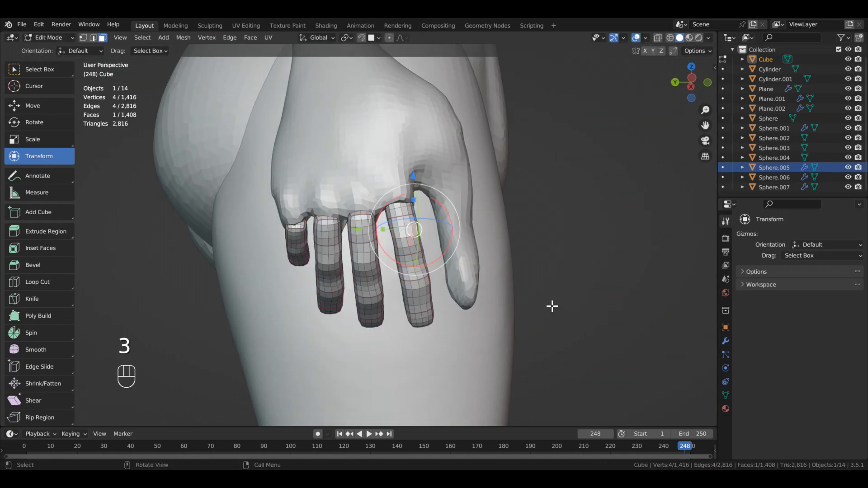
Select the whole index finger, then rotate and move it to fit its knuckle.
{"action": "key", "text": "ctrl+l"}
{"action": "key", "text": "KP_1"}
{"action": "key", "text": "r"}
{"action": "key", "text": "g"}
{"action": "key", "text": "x"}
{"action": "left_click", "coordinate": [559, 298]}
{"action": "middle_click_drag", "start_coordinate": [560, 337], "coordinate": [598, 297], "text": "alt"}
Select the middle finger and adjust its height and that of the index finger to meet the palm.
{"action": "left_click", "coordinate": [417, 401]}
{"action": "key", "text": "l"}
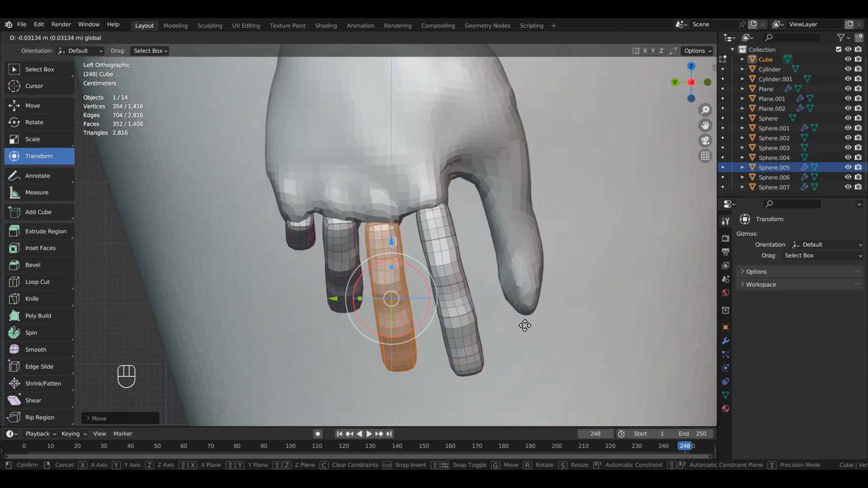
{"action": "left_click_drag", "start_coordinate": [451, 235], "coordinate": [451, 220]}
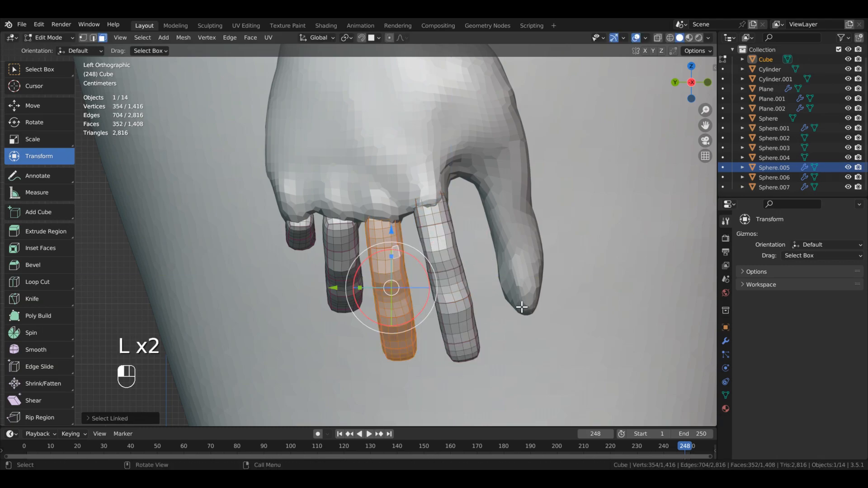
{"action": "left_click_drag", "start_coordinate": [447, 395], "coordinate": [448, 394]}
{"action": "middle_click_drag", "start_coordinate": [448, 394], "coordinate": [520, 359], "text": "alt"}
{"action": "middle_click_drag", "start_coordinate": [520, 359], "coordinate": [433, 300], "text": "shift"}
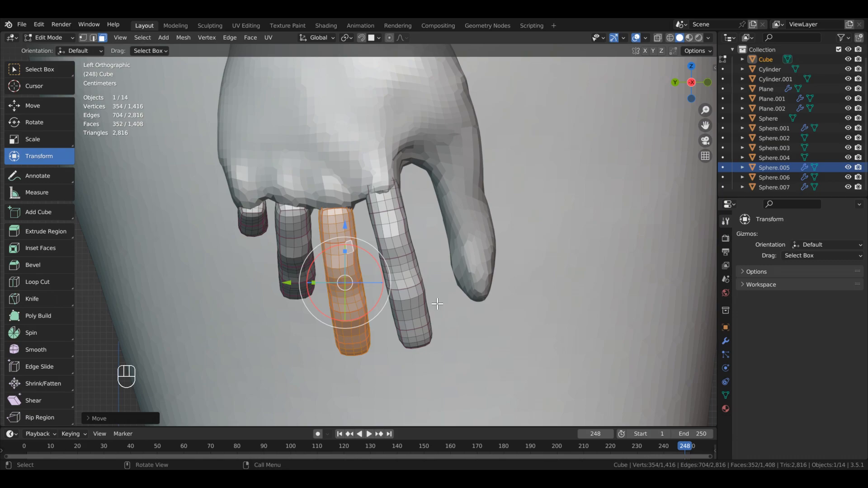
Select the ring finger and move it up and sideways into its knuckle.
{"action": "left_click", "coordinate": [297, 267]}
{"action": "key", "text": "l"}
{"action": "middle_click_drag", "start_coordinate": [592, 332], "coordinate": [674, 339], "text": "alt"}
{"action": "left_click_drag", "start_coordinate": [508, 252], "coordinate": [499, 252]}
{"action": "middle_click_drag", "start_coordinate": [602, 307], "coordinate": [429, 326], "text": "alt"}
{"action": "left_click_drag", "start_coordinate": [313, 237], "coordinate": [317, 226]}
{"action": "middle_click_drag", "start_coordinate": [434, 298], "coordinate": [452, 351], "text": "alt"}
{"action": "left_click_drag", "start_coordinate": [220, 252], "coordinate": [224, 252]}
{"action": "middle_click_drag", "start_coordinate": [371, 317], "coordinate": [447, 327], "text": "alt"}
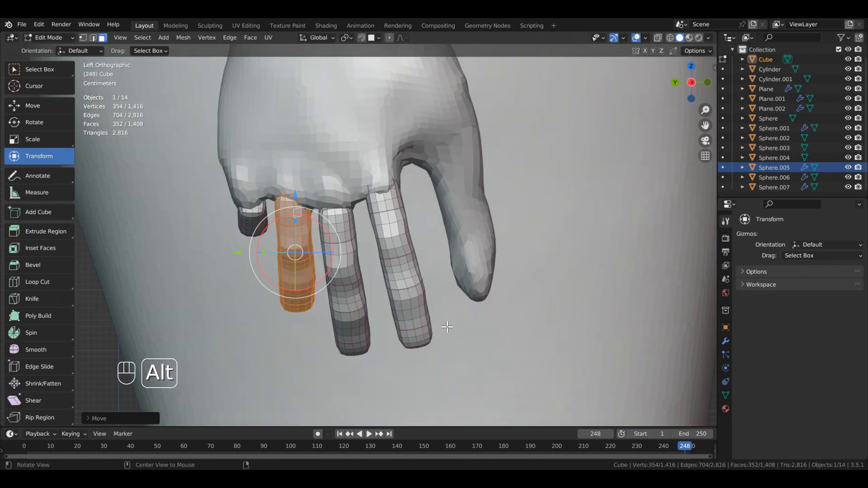
Undo the last ring finger transforms and adjust its angle from the back view.
{"action": "middle_click_drag", "start_coordinate": [536, 278], "coordinate": [566, 304], "text": "alt"}
{"action": "key", "text": "ctrl+z"}
{"action": "key", "text": "ctrl+z"}
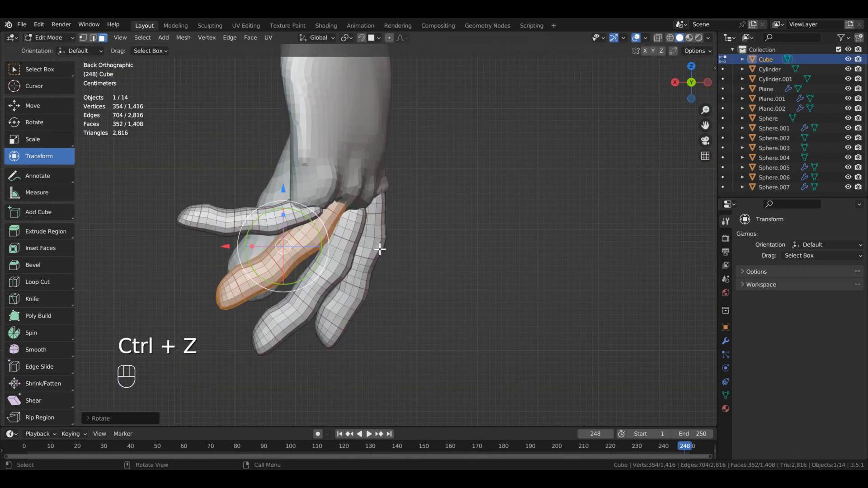
{"action": "middle_click_drag", "start_coordinate": [378, 246], "coordinate": [462, 303], "text": "alt"}
Select the little finger, tilt it downward and move it to fit its knuckle.
{"action": "left_click", "coordinate": [393, 283]}
{"action": "middle_click_drag", "start_coordinate": [393, 283], "coordinate": [449, 269], "text": "alt"}
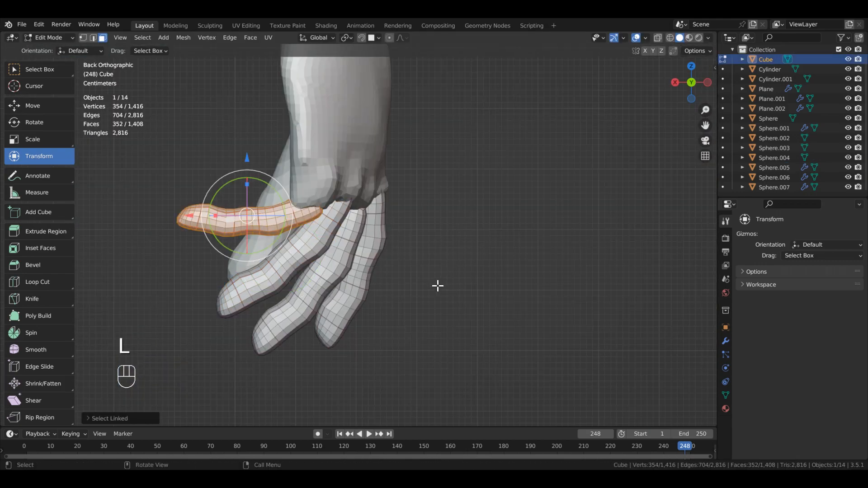
{"action": "left_click_drag", "start_coordinate": [220, 189], "coordinate": [210, 204]}
{"action": "left_click_drag", "start_coordinate": [247, 158], "coordinate": [247, 180]}
{"action": "left_click_drag", "start_coordinate": [189, 238], "coordinate": [202, 239]}
{"action": "middle_click_drag", "start_coordinate": [537, 298], "coordinate": [227, 339]}
{"action": "middle_click_drag", "start_coordinate": [456, 293], "coordinate": [489, 267]}
{"action": "scroll", "coordinate": [521, 271], "scroll_direction": "down", "scroll_amount": 7}
{"action": "scroll", "coordinate": [487, 318], "scroll_direction": "down", "scroll_amount": 2}
{"action": "scroll", "coordinate": [475, 317], "scroll_direction": "up", "scroll_amount": 10}
Apply the finger mesh's object transform in Object Mode and add a Mirror modifier to it.
{"action": "key", "text": "Tab"}
{"action": "key", "text": "ctrl+a"}
{"action": "left_click", "coordinate": [484, 302]}
{"action": "middle_click_drag", "start_coordinate": [484, 302], "coordinate": [513, 317]}
{"action": "middle_click_drag", "start_coordinate": [513, 316], "coordinate": [499, 320], "text": "shift"}
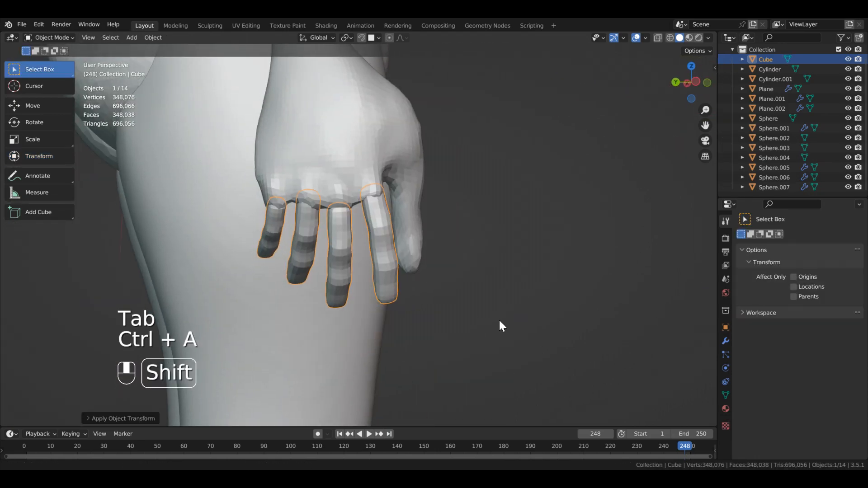
{"action": "left_click", "coordinate": [768, 237]}
{"action": "left_click", "coordinate": [658, 351]}
Examine the finished hand and the fingers close up and on the whole figure.
{"action": "scroll", "coordinate": [469, 289], "scroll_direction": "down", "scroll_amount": 6}
{"action": "mouse_move", "coordinate": [434, 290]}
{"action": "middle_mouse_down"}
{"action": "mouse_move", "coordinate": [470, 289]}
{"action": "mouse_move", "coordinate": [404, 286]}
{"action": "mouse_move", "coordinate": [439, 301]}
{"action": "middle_mouse_up"}
{"action": "scroll", "coordinate": [439, 301], "scroll_direction": "up", "scroll_amount": 3}
{"action": "middle_click_drag", "start_coordinate": [439, 301], "coordinate": [465, 323], "text": "shift"}
{"action": "scroll", "coordinate": [463, 322], "scroll_direction": "down", "scroll_amount": 4}
{"action": "mouse_move", "coordinate": [403, 320]}
{"action": "middle_mouse_down"}
{"action": "mouse_move", "coordinate": [446, 322]}
{"action": "mouse_move", "coordinate": [492, 243]}
{"action": "mouse_move", "coordinate": [414, 298]}
{"action": "mouse_move", "coordinate": [489, 294]}
{"action": "mouse_move", "coordinate": [475, 312]}
{"action": "middle_mouse_up"}
{"action": "scroll", "coordinate": [452, 317], "scroll_direction": "up", "scroll_amount": 8}
{"action": "scroll", "coordinate": [487, 312], "scroll_direction": "down", "scroll_amount": 11}
{"action": "scroll", "coordinate": [488, 312], "scroll_direction": "up", "scroll_amount": 11}
{"action": "scroll", "coordinate": [460, 286], "scroll_direction": "down", "scroll_amount": 2}
{"action": "middle_click_drag", "start_coordinate": [474, 312], "coordinate": [452, 324]}
Enter Sculpt Mode on Sphere.005 and set the Grab brush radius to 226 px for work on the legs and feet.
{"action": "key", "text": "ctrl+Tab"}
{"action": "left_click", "coordinate": [438, 425]}
{"action": "left_click", "coordinate": [350, 364]}
{"action": "scroll", "coordinate": [485, 376], "scroll_direction": "up", "scroll_amount": 2}
{"action": "middle_click_drag", "start_coordinate": [485, 376], "coordinate": [547, 371]}
{"action": "middle_click_drag", "start_coordinate": [548, 371], "coordinate": [468, 375], "text": "shift"}
{"action": "middle_click_drag", "start_coordinate": [618, 342], "coordinate": [507, 285]}
{"action": "scroll", "coordinate": [401, 260], "scroll_direction": "up", "scroll_amount": 4}
{"action": "scroll", "coordinate": [397, 262], "scroll_direction": "down", "scroll_amount": 5}
{"action": "scroll", "coordinate": [507, 285], "scroll_direction": "up", "scroll_amount": 4}
{"action": "middle_click_drag", "start_coordinate": [520, 248], "coordinate": [562, 242]}
{"action": "mouse_move", "coordinate": [538, 343]}
{"action": "middle_mouse_down", "text": "shift"}
{"action": "mouse_move", "coordinate": [495, 245]}
{"action": "mouse_move", "coordinate": [521, 307]}
{"action": "middle_mouse_up", "text": "shift"}
{"action": "key", "text": "f"}
{"action": "left_click", "coordinate": [606, 272]}
Examine the shape of the feet, heels and ankles from the side and the back.
{"action": "middle_click_drag", "start_coordinate": [549, 267], "coordinate": [634, 254]}
{"action": "middle_click_drag", "start_coordinate": [538, 253], "coordinate": [602, 294], "text": "shift"}
{"action": "scroll", "coordinate": [453, 362], "scroll_direction": "down", "scroll_amount": 4}
{"action": "middle_click_drag", "start_coordinate": [452, 371], "coordinate": [597, 230]}
{"action": "scroll", "coordinate": [407, 362], "scroll_direction": "down", "scroll_amount": 3}
{"action": "scroll", "coordinate": [468, 310], "scroll_direction": "up", "scroll_amount": 2}
{"action": "middle_click_drag", "start_coordinate": [656, 339], "coordinate": [626, 330]}
{"action": "scroll", "coordinate": [615, 357], "scroll_direction": "up", "scroll_amount": 2}
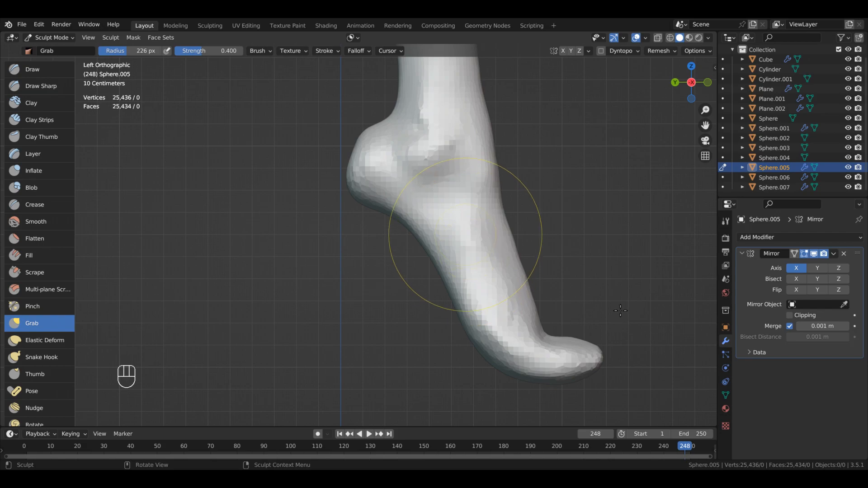
{"action": "middle_click_drag", "start_coordinate": [621, 310], "coordinate": [572, 276]}
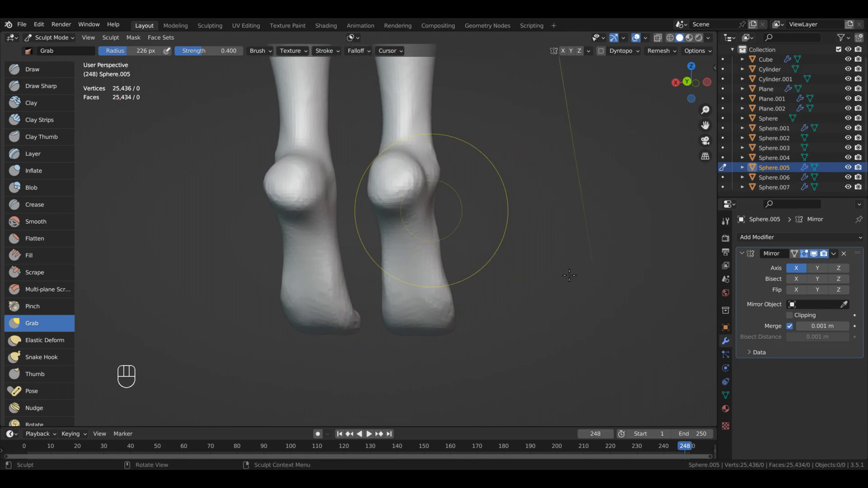
Switch sculpting from Sphere.005 to the lower leg and foot mesh Sphere.007 and save the file.
{"action": "middle_click_drag", "start_coordinate": [412, 263], "coordinate": [538, 278]}
{"action": "middle_click_drag", "start_coordinate": [527, 277], "coordinate": [430, 268]}
{"action": "middle_click_drag", "start_coordinate": [558, 294], "coordinate": [584, 279]}
{"action": "key", "text": "alt+q"}
{"action": "scroll", "coordinate": [588, 279], "scroll_direction": "up", "scroll_amount": 2}
{"action": "middle_click_drag", "start_coordinate": [593, 281], "coordinate": [504, 268], "text": "shift"}
{"action": "mouse_move", "coordinate": [561, 277]}
{"action": "middle_mouse_down"}
{"action": "mouse_move", "coordinate": [595, 283]}
{"action": "mouse_move", "coordinate": [625, 242]}
{"action": "mouse_move", "coordinate": [604, 254]}
{"action": "middle_mouse_up"}
{"action": "key", "text": "ctrl+s"}
Set the Grab brush radius to 52 px and smooth the rough surface at the tips of the toes.
{"action": "middle_click_drag", "start_coordinate": [430, 372], "coordinate": [454, 305], "text": "shift"}
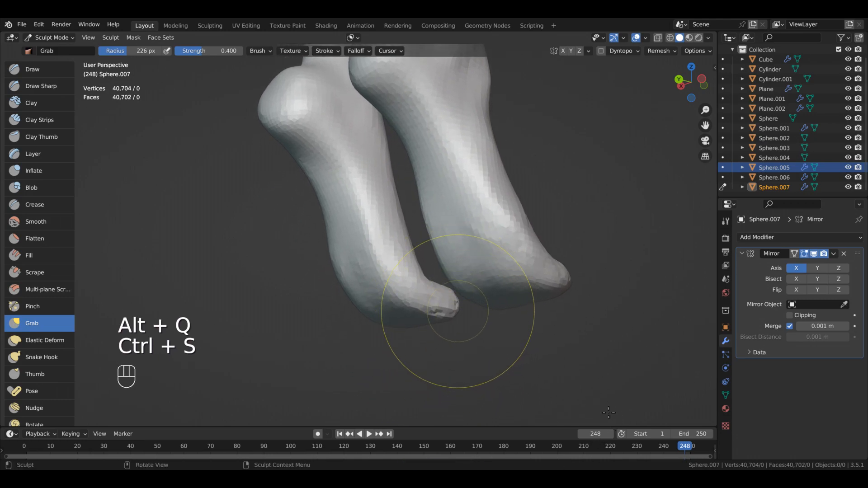
{"action": "key", "text": "f"}
{"action": "left_click", "coordinate": [534, 400]}
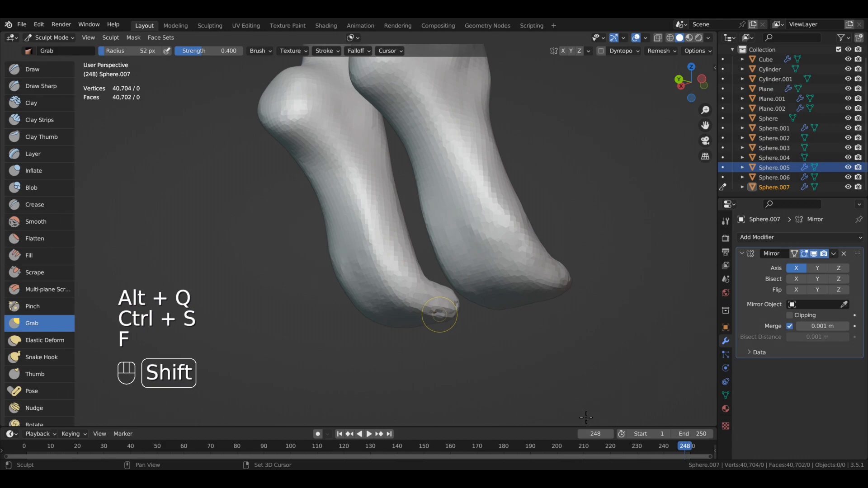
{"action": "middle_click_drag", "start_coordinate": [458, 315], "coordinate": [361, 336]}
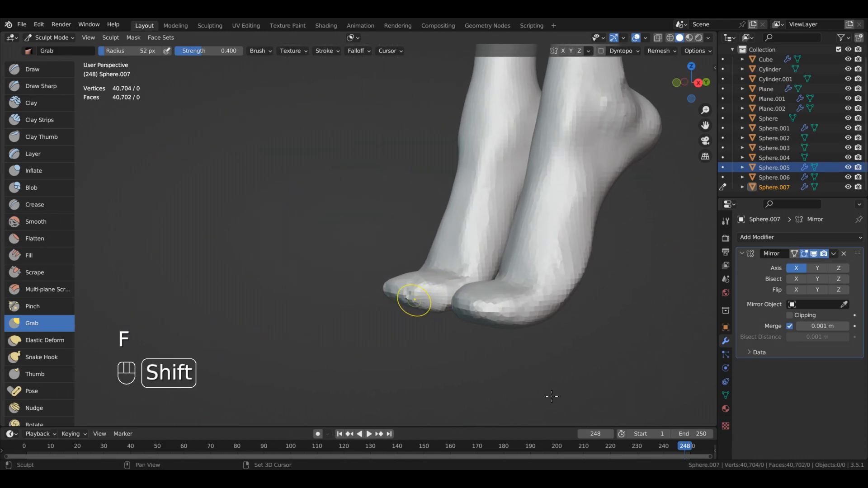
{"action": "middle_click_drag", "start_coordinate": [586, 370], "coordinate": [570, 392], "text": "alt"}
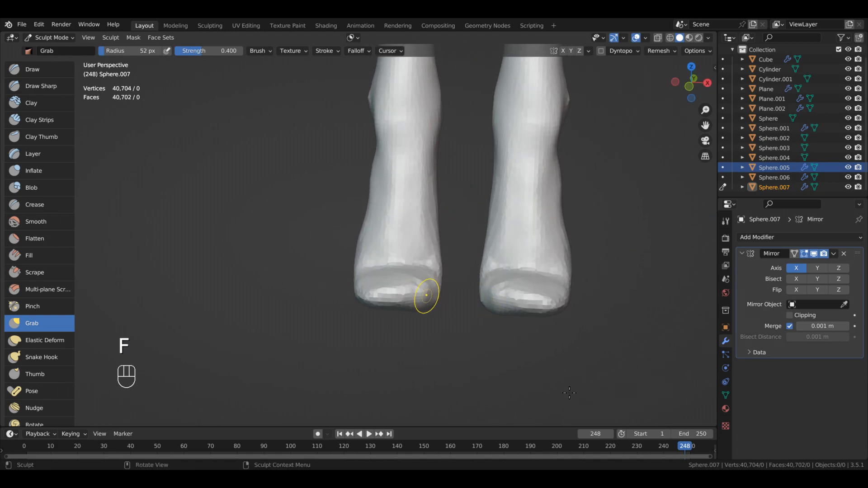
{"action": "left_click_drag", "start_coordinate": [584, 377], "coordinate": [575, 377], "text": "shift"}
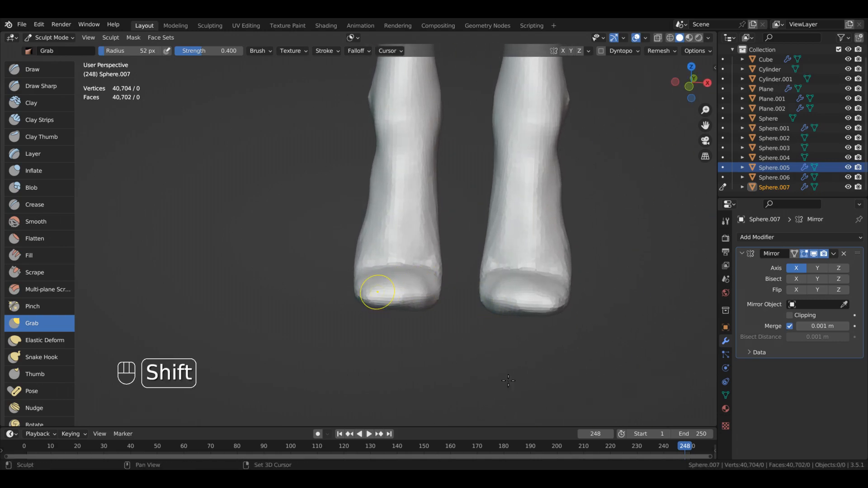
{"action": "left_click_drag", "start_coordinate": [487, 384], "coordinate": [492, 387], "text": "shift"}
Smooth the side of the forefoot and the underside of the heel.
{"action": "mouse_move", "coordinate": [457, 390]}
{"action": "middle_mouse_down", "text": "alt"}
{"action": "mouse_move", "coordinate": [518, 403]}
{"action": "mouse_move", "coordinate": [520, 381]}
{"action": "mouse_move", "coordinate": [594, 375]}
{"action": "middle_mouse_up", "text": "alt"}
{"action": "middle_click_drag", "start_coordinate": [459, 267], "coordinate": [554, 323], "text": "alt"}
{"action": "mouse_move", "coordinate": [383, 322]}
{"action": "left_mouse_down", "text": "shift"}
{"action": "mouse_move", "coordinate": [390, 327]}
{"action": "mouse_move", "coordinate": [390, 297]}
{"action": "left_mouse_up", "text": "shift"}
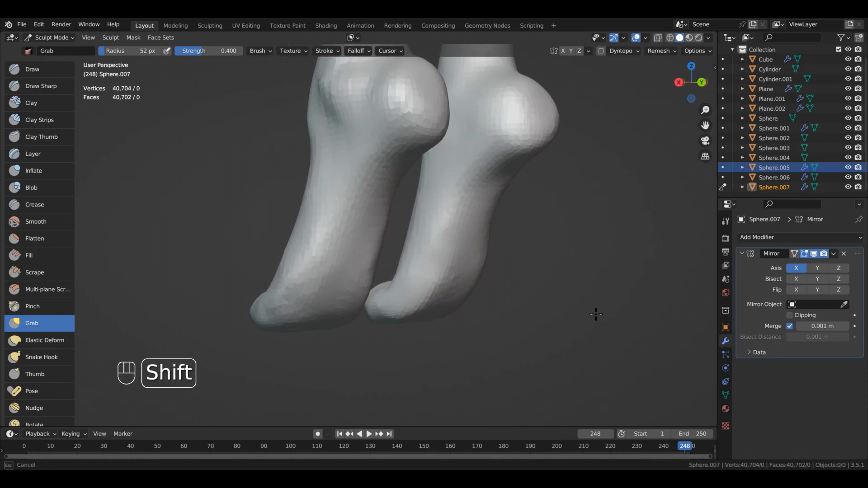
{"action": "left_click_drag", "start_coordinate": [491, 161], "coordinate": [481, 220], "text": "shift"}
{"action": "middle_click_drag", "start_coordinate": [481, 220], "coordinate": [418, 217], "text": "alt"}
{"action": "middle_click_drag", "start_coordinate": [633, 217], "coordinate": [614, 277], "text": "alt+shift"}
{"action": "middle_click_drag", "start_coordinate": [620, 200], "coordinate": [622, 262], "text": "alt"}
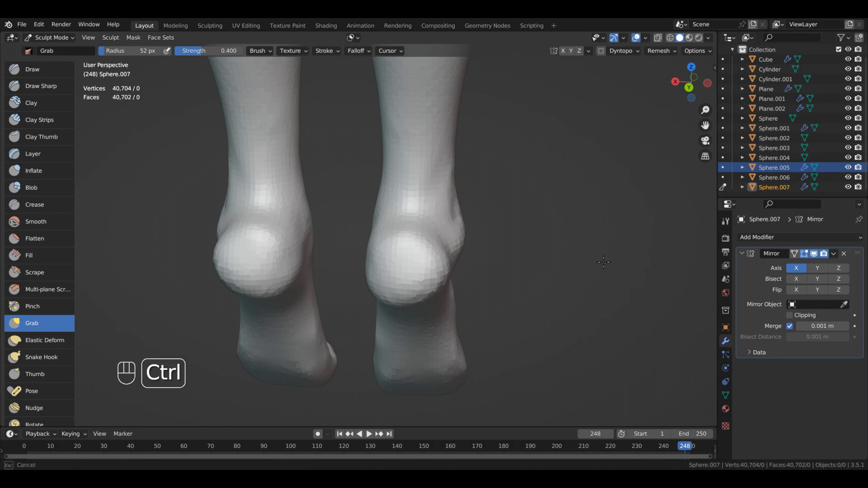
Refine and smooth the hollow and bump around the outer ankle above the heel.
{"action": "middle_click_drag", "start_coordinate": [620, 291], "coordinate": [554, 312], "text": "alt"}
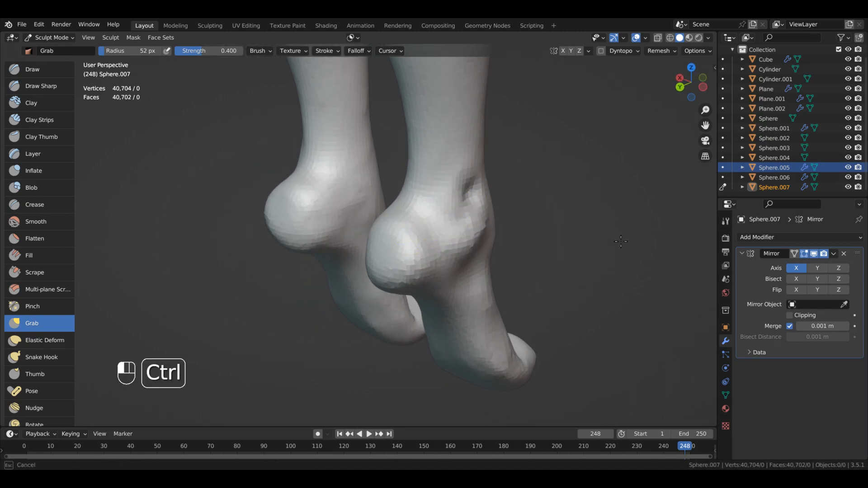
{"action": "middle_click_drag", "start_coordinate": [606, 312], "coordinate": [624, 285], "text": "alt"}
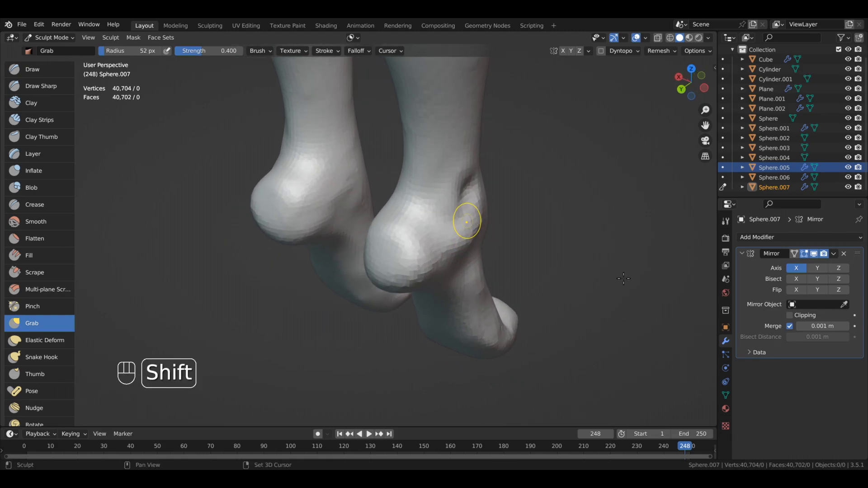
{"action": "middle_click_drag", "start_coordinate": [613, 352], "coordinate": [615, 287], "text": "alt"}
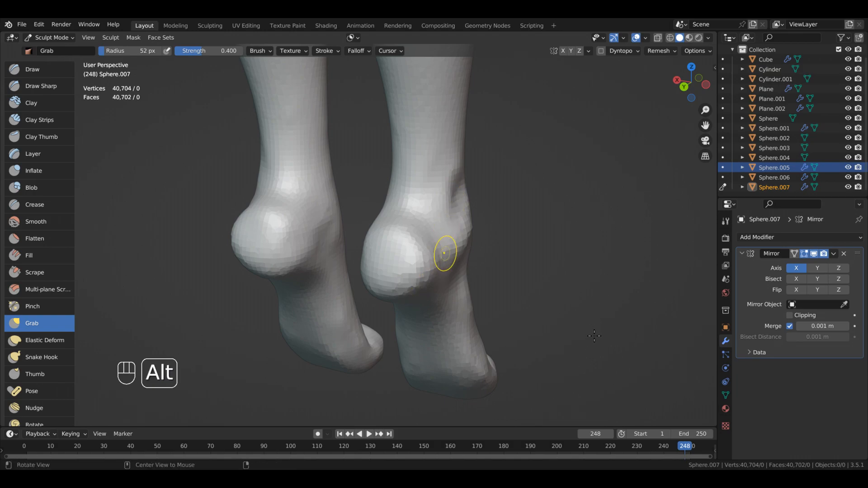
{"action": "middle_click_drag", "start_coordinate": [594, 334], "coordinate": [602, 312], "text": "alt"}
{"action": "middle_click_drag", "start_coordinate": [602, 312], "coordinate": [624, 265], "text": "shift"}
{"action": "left_click_drag", "start_coordinate": [622, 285], "coordinate": [647, 289], "text": "alt"}
{"action": "left_click_drag", "start_coordinate": [646, 290], "coordinate": [570, 254], "text": "alt+shift"}
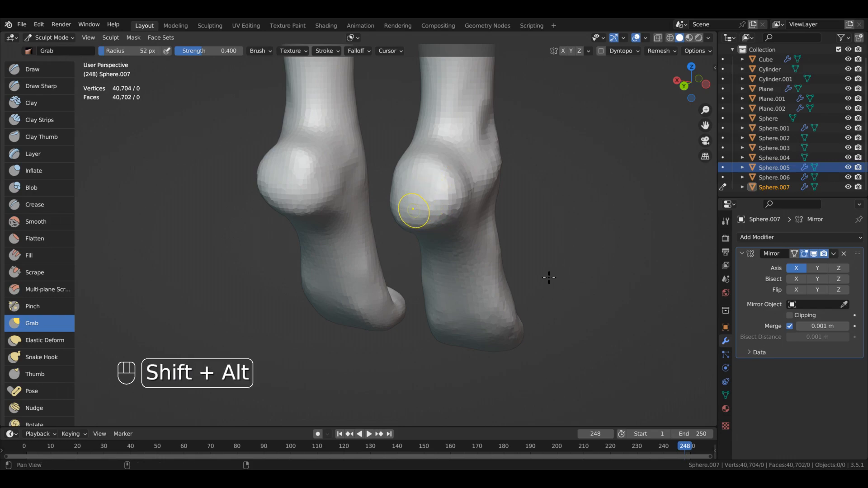
{"action": "left_click_drag", "start_coordinate": [571, 294], "coordinate": [574, 263], "text": "alt"}
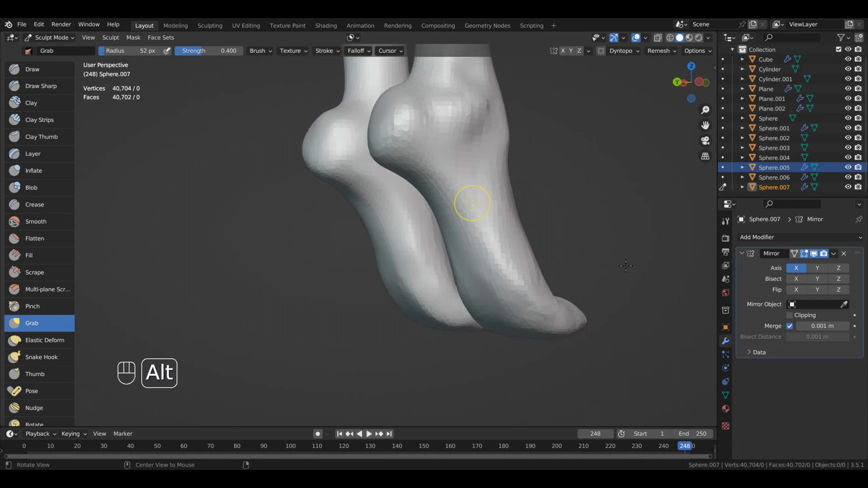
Pull a narrow shoe-heel spike from under the foot's heel down to sole level with the Grab brush.
{"action": "mouse_move", "coordinate": [544, 219]}
{"action": "left_mouse_down", "text": "alt"}
{"action": "mouse_move", "coordinate": [605, 264]}
{"action": "mouse_move", "coordinate": [464, 257]}
{"action": "left_mouse_up", "text": "alt"}
{"action": "key", "text": "ctrl+z"}
{"action": "left_click_drag", "start_coordinate": [484, 301], "coordinate": [519, 296], "text": "alt"}
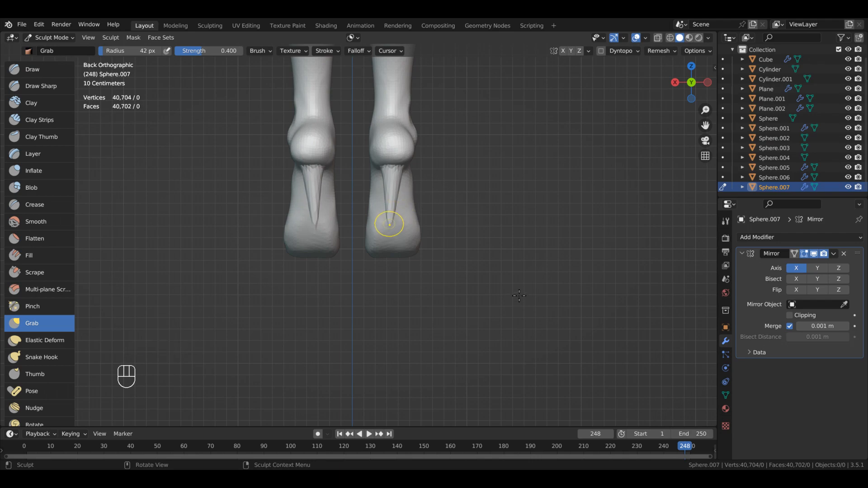
{"action": "key", "text": "f"}
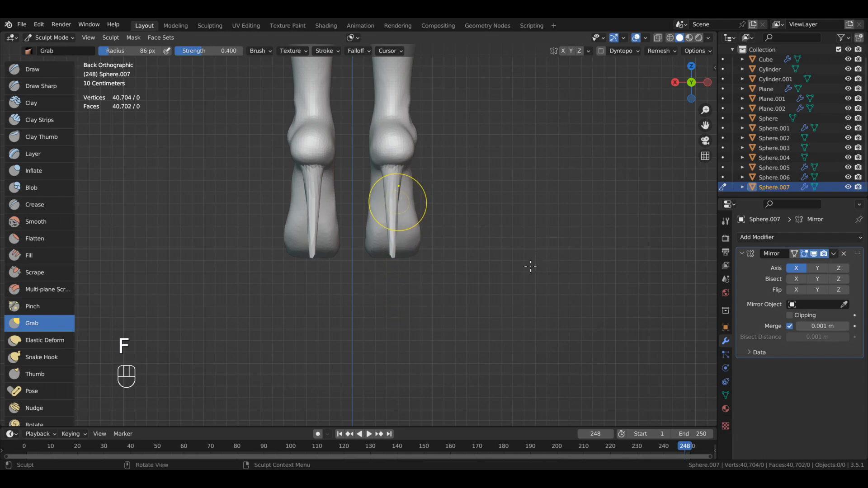
Set the Grab brush radius to 54 px and widen the spike into a thicker shoe heel, undoing unwanted strokes.
{"action": "key", "text": "f"}
{"action": "left_click", "coordinate": [521, 246]}
{"action": "mouse_move", "coordinate": [528, 258]}
{"action": "left_mouse_down", "text": "alt"}
{"action": "mouse_move", "coordinate": [497, 184]}
{"action": "mouse_move", "coordinate": [500, 223]}
{"action": "mouse_move", "coordinate": [467, 241]}
{"action": "mouse_move", "coordinate": [530, 246]}
{"action": "left_mouse_up", "text": "alt"}
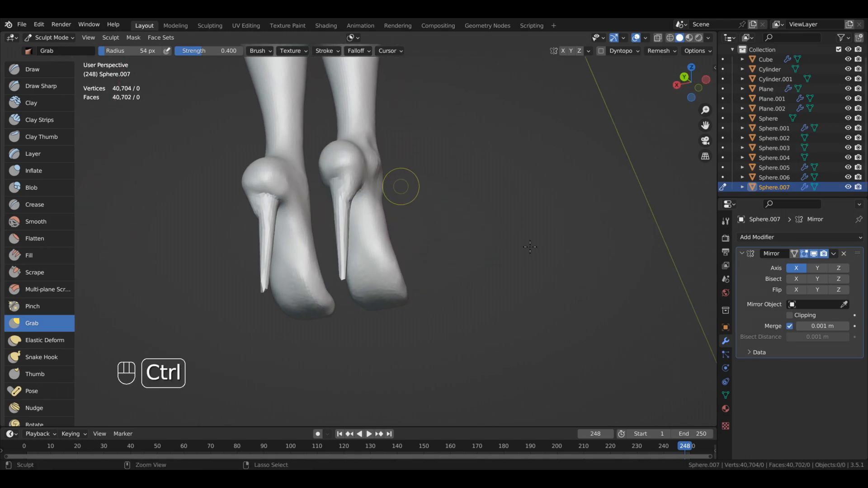
{"action": "left_click_drag", "start_coordinate": [463, 259], "coordinate": [472, 271], "text": "alt"}
{"action": "key", "text": "ctrl+z"}
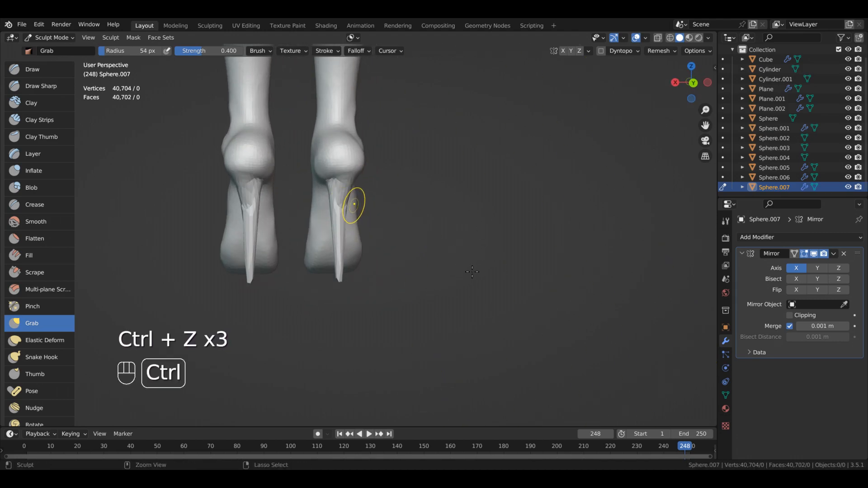
{"action": "key", "text": "ctrl+z"}
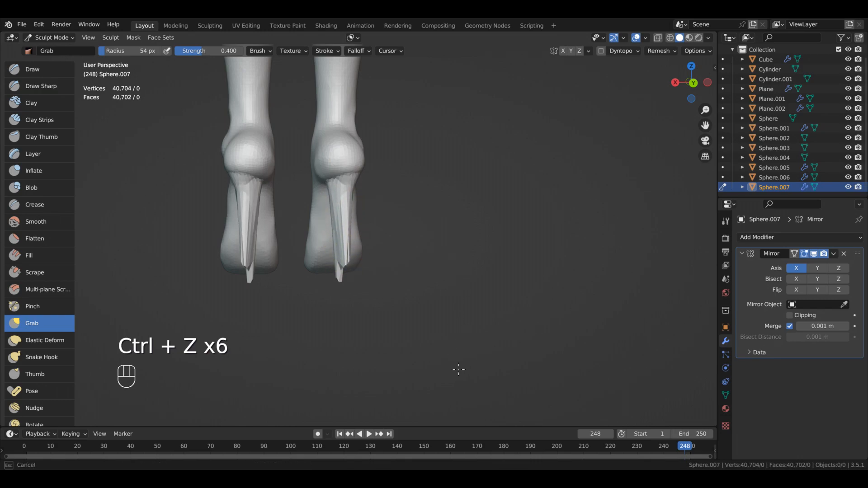
{"action": "left_click_drag", "start_coordinate": [444, 251], "coordinate": [454, 258], "text": "alt"}
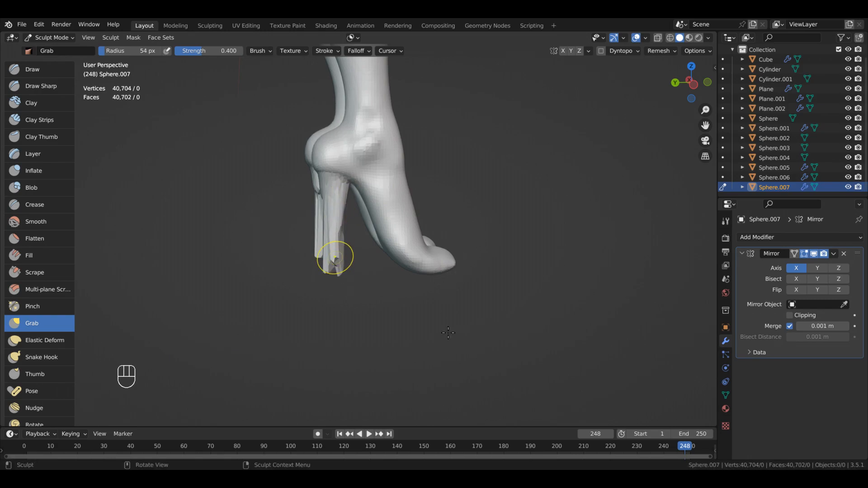
{"action": "left_click_drag", "start_coordinate": [448, 342], "coordinate": [416, 268], "text": "alt"}
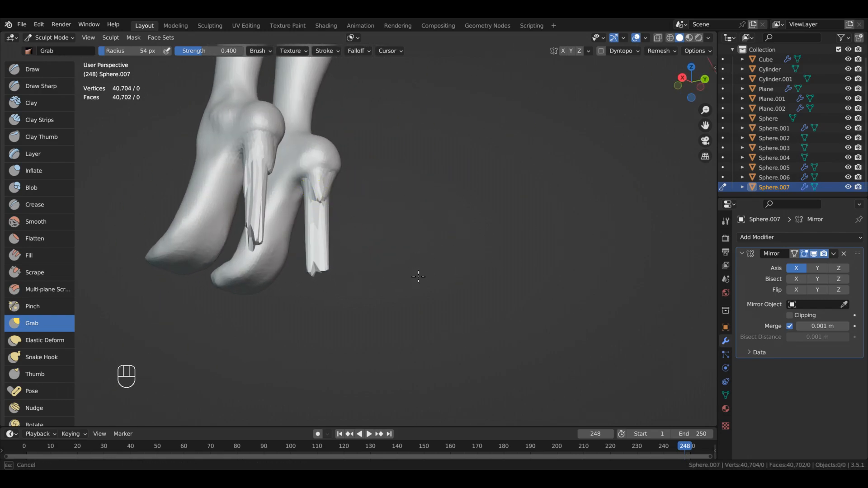
Undo the recent Grab strokes on the ragged shoe heel.
{"action": "mouse_move", "coordinate": [424, 334]}
{"action": "left_mouse_down"}
{"action": "mouse_move", "coordinate": [430, 339]}
{"action": "mouse_move", "coordinate": [415, 333]}
{"action": "mouse_move", "coordinate": [424, 339]}
{"action": "mouse_move", "coordinate": [456, 306]}
{"action": "mouse_move", "coordinate": [431, 320]}
{"action": "mouse_move", "coordinate": [443, 345]}
{"action": "left_mouse_up"}
{"action": "key", "text": "ctrl+z"}
{"action": "mouse_move", "coordinate": [441, 337]}
{"action": "left_mouse_down", "text": "alt"}
{"action": "mouse_move", "coordinate": [434, 324]}
{"action": "mouse_move", "coordinate": [434, 351]}
{"action": "mouse_move", "coordinate": [436, 328]}
{"action": "mouse_move", "coordinate": [464, 327]}
{"action": "mouse_move", "coordinate": [412, 298]}
{"action": "left_mouse_up", "text": "alt"}
{"action": "key", "text": "ctrl+z"}
{"action": "key", "text": "ctrl+z"}
{"action": "key", "text": "ctrl+z"}
{"action": "key", "text": "ctrl+z"}
{"action": "key", "text": "ctrl+z"}
{"action": "key", "text": "ctrl+z"}
{"action": "key", "text": "ctrl+z"}
{"action": "key", "text": "ctrl+z"}
{"action": "key", "text": "ctrl+z"}
{"action": "key", "text": "ctrl+z"}
{"action": "key", "text": "ctrl+z"}
{"action": "key", "text": "ctrl+z"}
{"action": "key", "text": "ctrl+z"}
{"action": "key", "text": "ctrl+z"}
{"action": "key", "text": "ctrl+z"}
{"action": "key", "text": "ctrl+z"}
{"action": "key", "text": "ctrl+z"}
{"action": "key", "text": "ctrl+z"}
{"action": "key", "text": "ctrl+z"}
{"action": "key", "text": "ctrl+z"}
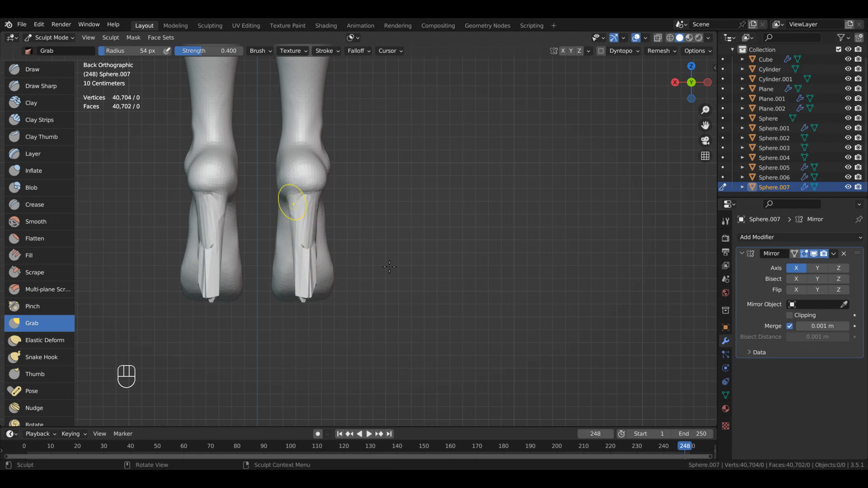
Fill out the shoe heel into a solid column and smooth its surface from the back and side.
{"action": "left_click_drag", "start_coordinate": [417, 308], "coordinate": [411, 337]}
{"action": "mouse_move", "coordinate": [411, 337]}
{"action": "left_mouse_down", "text": "shift"}
{"action": "mouse_move", "coordinate": [401, 316]}
{"action": "mouse_move", "coordinate": [408, 408]}
{"action": "mouse_move", "coordinate": [386, 401]}
{"action": "mouse_move", "coordinate": [422, 385]}
{"action": "left_mouse_up", "text": "shift"}
{"action": "middle_click_drag", "start_coordinate": [425, 383], "coordinate": [466, 365], "text": "alt"}
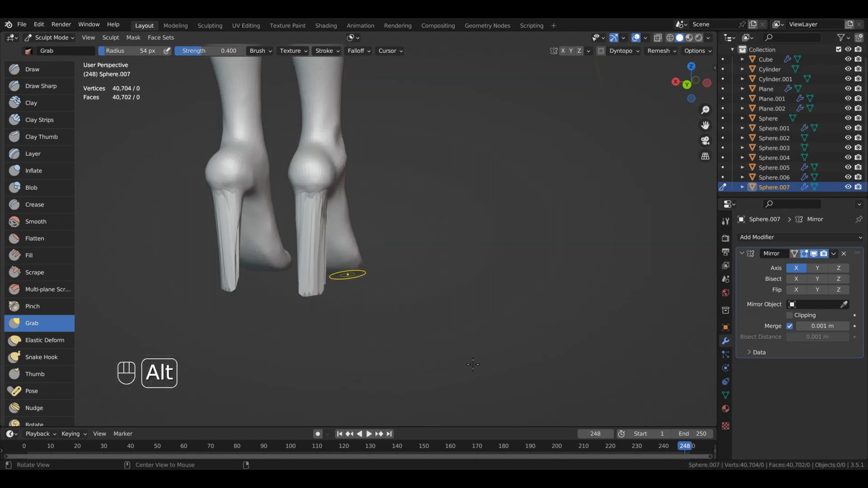
{"action": "left_click_drag", "start_coordinate": [515, 295], "coordinate": [521, 290]}
{"action": "left_click_drag", "start_coordinate": [524, 283], "coordinate": [537, 275], "text": "shift"}
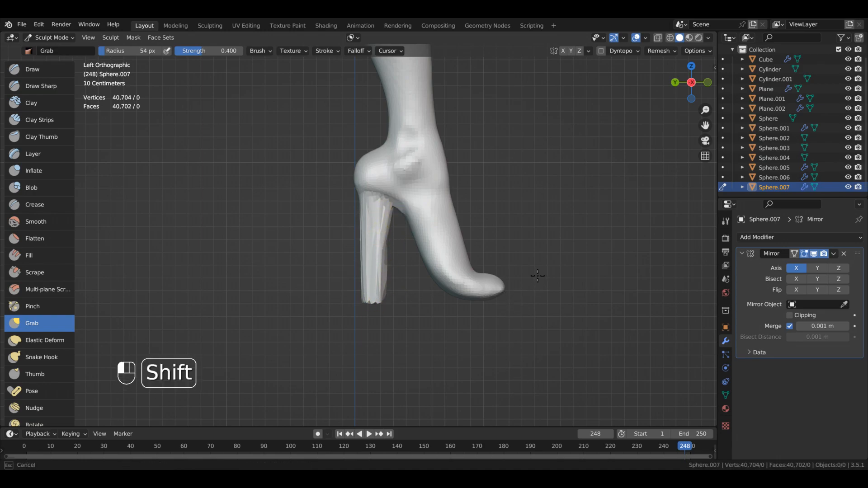
Try tapering the shoe heel toward a narrow tip in the side view.
{"action": "middle_click_drag", "start_coordinate": [509, 272], "coordinate": [444, 267], "text": "alt"}
{"action": "mouse_move", "coordinate": [398, 257]}
{"action": "left_mouse_down", "text": "shift"}
{"action": "mouse_move", "coordinate": [390, 262]}
{"action": "mouse_move", "coordinate": [455, 261]}
{"action": "mouse_move", "coordinate": [466, 283]}
{"action": "left_mouse_up", "text": "shift"}
{"action": "left_click_drag", "start_coordinate": [475, 285], "coordinate": [278, 287], "text": "alt"}
{"action": "left_click_drag", "start_coordinate": [409, 316], "coordinate": [435, 324], "text": "alt"}
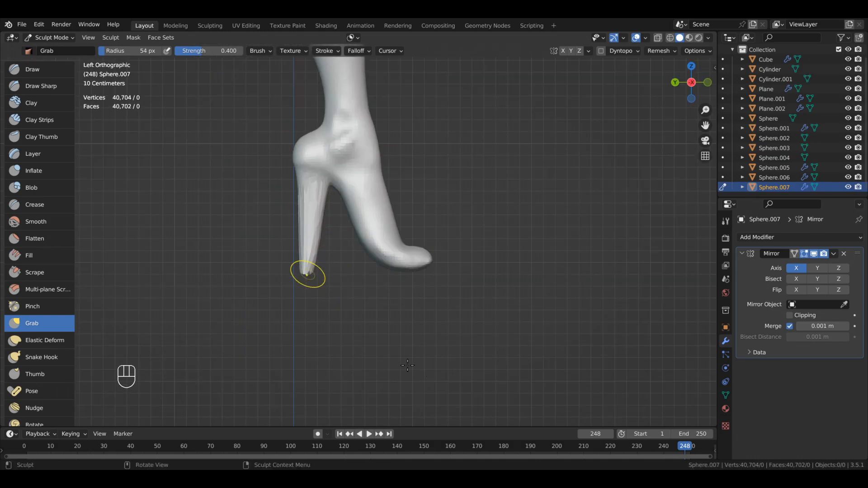
Undo the series of Grab strokes that narrowed the shoe heel.
{"action": "key", "text": "ctrl+z"}
{"action": "key", "text": "ctrl+z"}
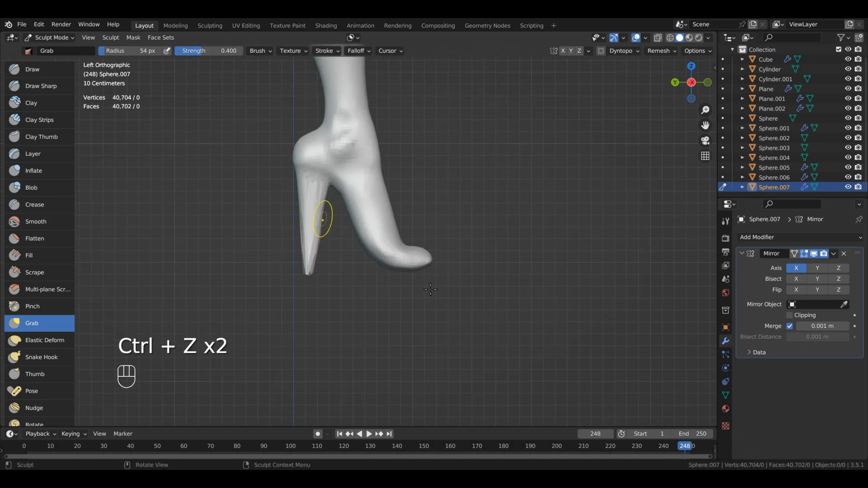
{"action": "key", "text": "ctrl+z"}
{"action": "key", "text": "ctrl+z"}
{"action": "key", "text": "ctrl+z"}
{"action": "key", "text": "ctrl+z"}
{"action": "key", "text": "ctrl+z"}
{"action": "key", "text": "ctrl+z"}
{"action": "key", "text": "ctrl+z"}
{"action": "key", "text": "ctrl+z"}
{"action": "key", "text": "ctrl+z"}
{"action": "left_click_drag", "start_coordinate": [422, 309], "coordinate": [538, 264], "text": "alt"}
{"action": "key", "text": "ctrl+z"}
{"action": "key", "text": "ctrl+z"}
{"action": "key", "text": "ctrl+z"}
{"action": "key", "text": "ctrl+z"}
{"action": "key", "text": "ctrl+z"}
{"action": "key", "text": "ctrl+z"}
{"action": "key", "text": "ctrl+z"}
{"action": "key", "text": "ctrl+z"}
{"action": "key", "text": "ctrl+z"}
{"action": "key", "text": "ctrl+z"}
{"action": "key", "text": "ctrl+z"}
{"action": "key", "text": "ctrl+z"}
Reshape the shoe heel into a gently tapered column, working from below, the front and the side.
{"action": "left_click_drag", "start_coordinate": [403, 200], "coordinate": [403, 222]}
{"action": "middle_click_drag", "start_coordinate": [536, 340], "coordinate": [527, 309]}
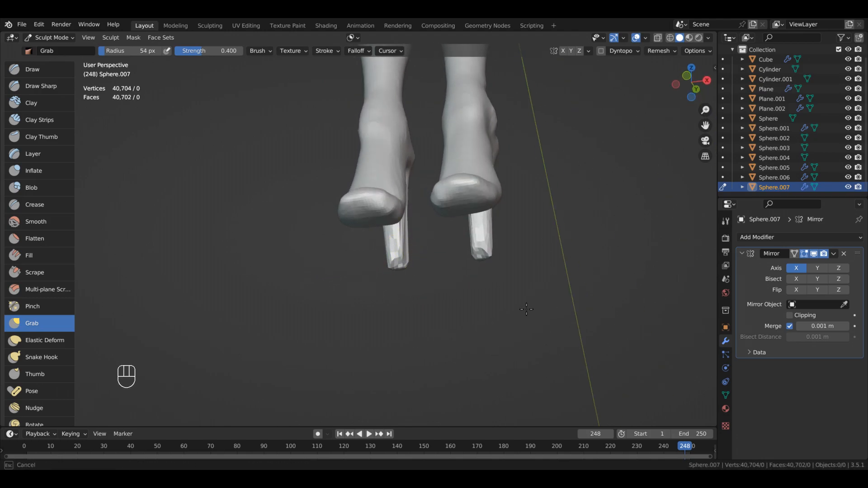
{"action": "middle_click_drag", "start_coordinate": [541, 338], "coordinate": [434, 362], "text": "alt"}
{"action": "middle_click_drag", "start_coordinate": [454, 319], "coordinate": [434, 232], "text": "alt"}
{"action": "middle_click_drag", "start_coordinate": [403, 277], "coordinate": [592, 337], "text": "alt"}
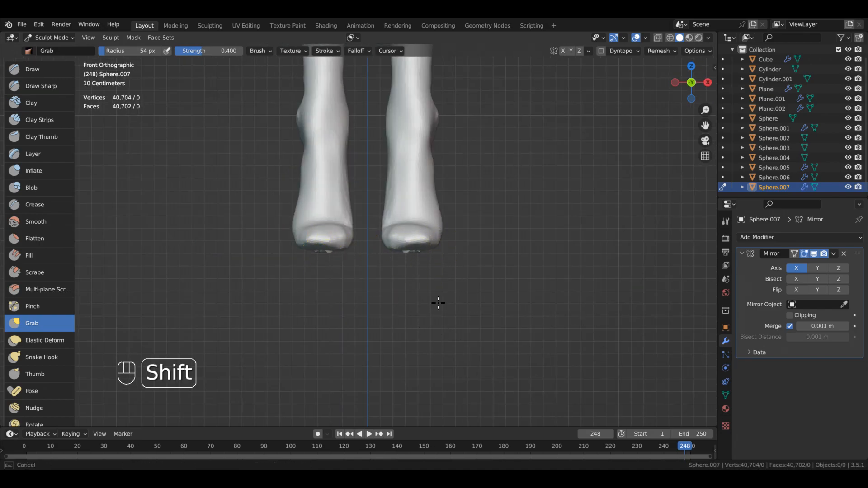
{"action": "middle_click_drag", "start_coordinate": [442, 292], "coordinate": [542, 313], "text": "alt"}
{"action": "middle_click_drag", "start_coordinate": [532, 227], "coordinate": [483, 311], "text": "alt"}
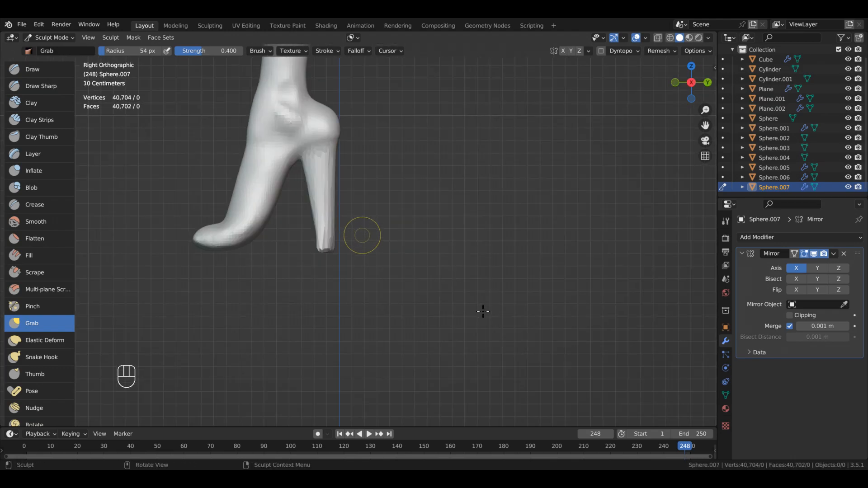
Adjust the back of the foot's heel and the shoe-heel tip with the Grab brush, undoing unwanted strokes.
{"action": "left_click_drag", "start_coordinate": [435, 170], "coordinate": [434, 242], "text": "alt"}
{"action": "middle_click_drag", "start_coordinate": [416, 208], "coordinate": [395, 290], "text": "alt"}
{"action": "key", "text": "4"}
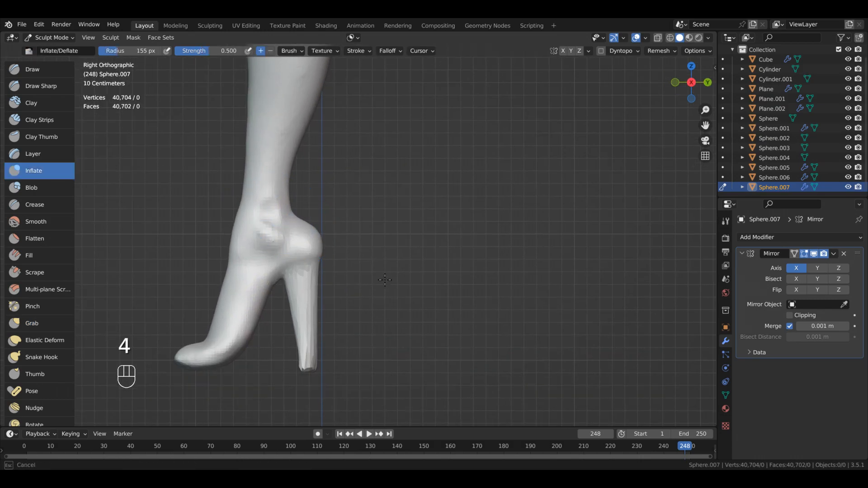
{"action": "key", "text": "g"}
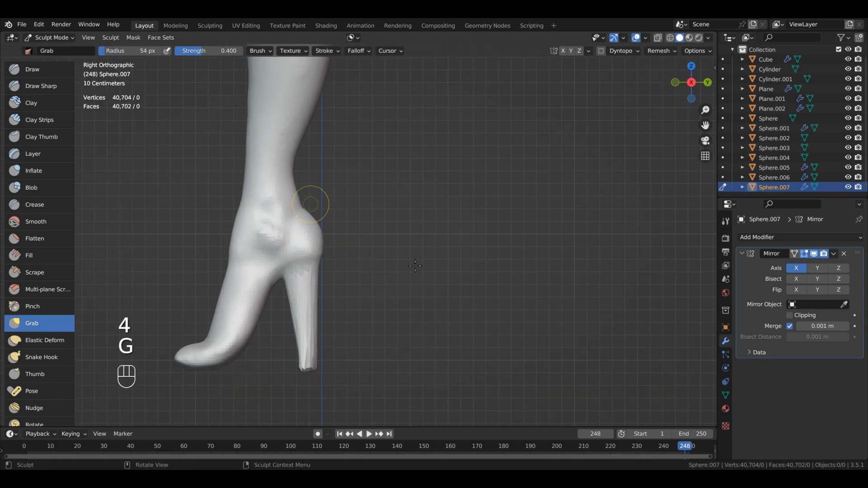
{"action": "middle_click_drag", "start_coordinate": [399, 259], "coordinate": [381, 269], "text": "alt"}
{"action": "key", "text": "ctrl+z"}
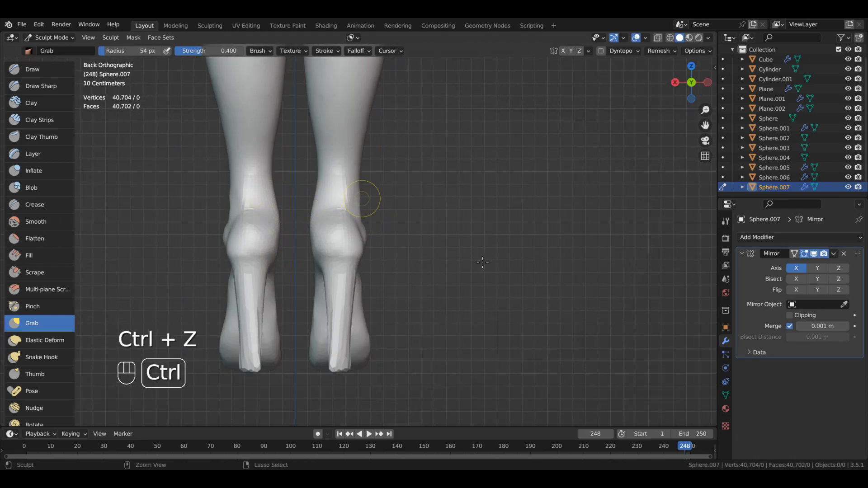
{"action": "middle_click_drag", "start_coordinate": [499, 200], "coordinate": [354, 343], "text": "alt"}
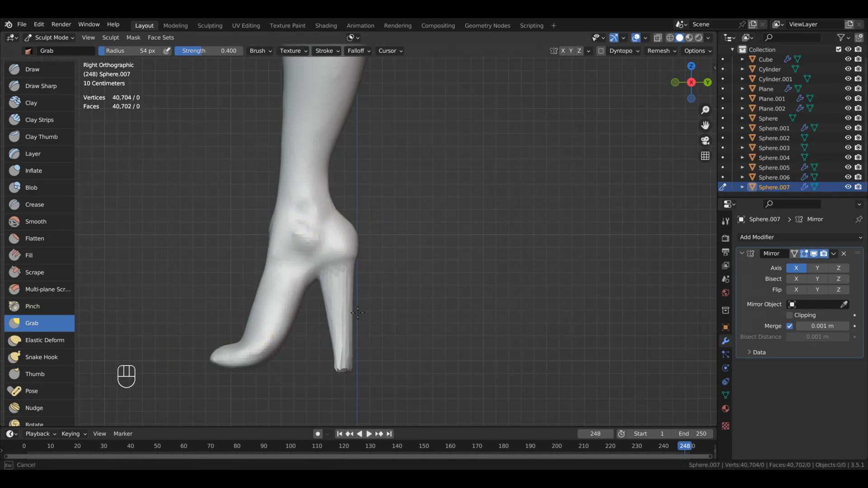
{"action": "middle_click_drag", "start_coordinate": [366, 419], "coordinate": [335, 399], "text": "alt"}
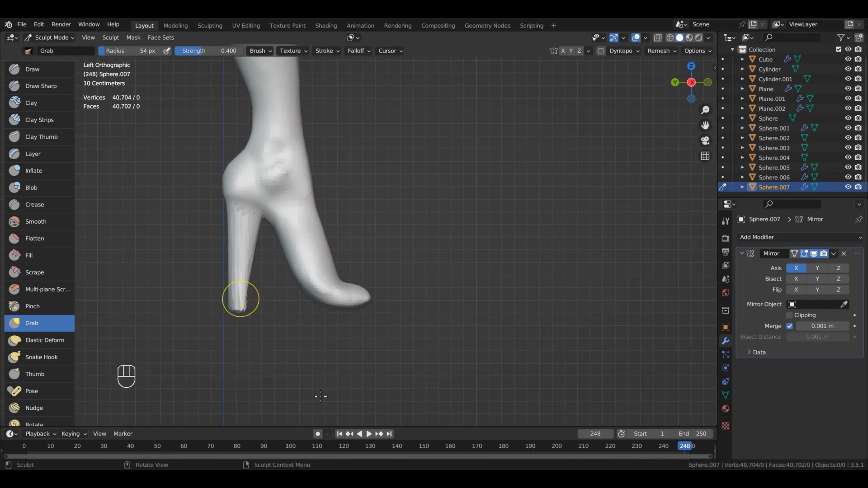
{"action": "middle_click_drag", "start_coordinate": [241, 302], "coordinate": [365, 358], "text": "shift"}
{"action": "key", "text": "ctrl+z"}
Set the Grab brush radius to 131 px and broaden the heel and ankle outline in the back view.
{"action": "mouse_move", "coordinate": [457, 398]}
{"action": "middle_mouse_down", "text": "alt"}
{"action": "mouse_move", "coordinate": [589, 420]}
{"action": "mouse_move", "coordinate": [591, 351]}
{"action": "mouse_move", "coordinate": [562, 325]}
{"action": "middle_mouse_up", "text": "alt"}
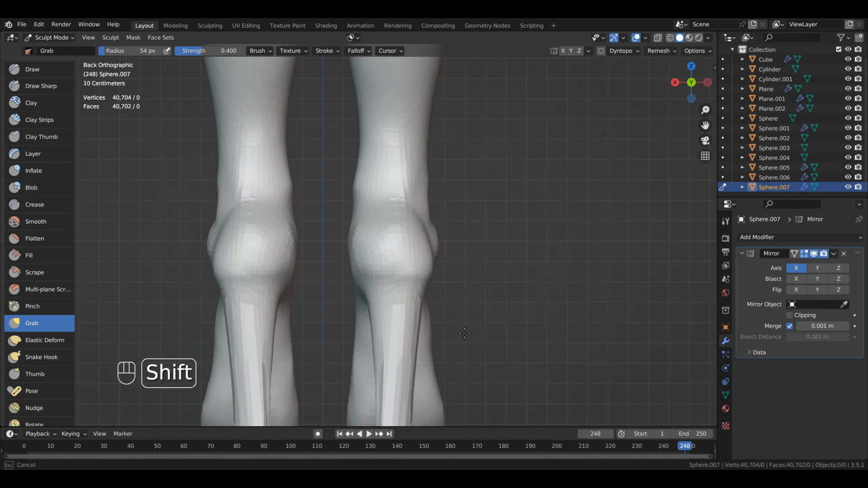
{"action": "mouse_move", "coordinate": [483, 263]}
{"action": "middle_mouse_down", "text": "shift"}
{"action": "mouse_move", "coordinate": [412, 319]}
{"action": "mouse_move", "coordinate": [416, 325]}
{"action": "middle_mouse_up", "text": "shift"}
{"action": "key", "text": "d"}
{"action": "key", "text": "f"}
{"action": "left_click", "coordinate": [402, 343]}
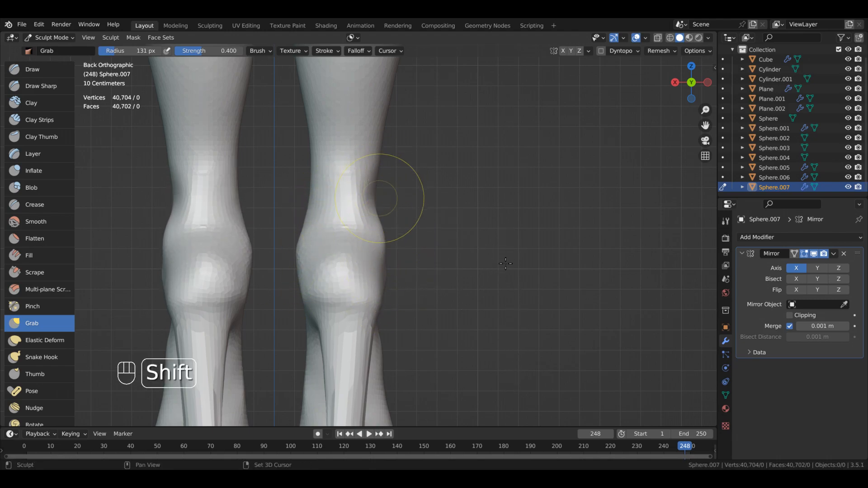
Build up the hollow between the outer ankle and the Achilles tendon with Clay Strips, then return to the Grab brush.
{"action": "key", "text": "3"}
{"action": "mouse_move", "coordinate": [472, 296]}
{"action": "left_mouse_down", "text": "alt+shift"}
{"action": "mouse_move", "coordinate": [458, 337]}
{"action": "mouse_move", "coordinate": [484, 362]}
{"action": "mouse_move", "coordinate": [472, 373]}
{"action": "mouse_move", "coordinate": [460, 353]}
{"action": "mouse_move", "coordinate": [503, 315]}
{"action": "left_mouse_up", "text": "alt+shift"}
{"action": "mouse_move", "coordinate": [451, 322]}
{"action": "left_mouse_down", "text": "shift"}
{"action": "mouse_move", "coordinate": [480, 384]}
{"action": "mouse_move", "coordinate": [429, 376]}
{"action": "left_mouse_up", "text": "shift"}
{"action": "left_click_drag", "start_coordinate": [516, 276], "coordinate": [502, 335], "text": "shift"}
{"action": "left_click_drag", "start_coordinate": [475, 362], "coordinate": [506, 318], "text": "alt"}
{"action": "key", "text": "g"}
{"action": "scroll", "coordinate": [536, 422], "scroll_direction": "up", "scroll_amount": 4}
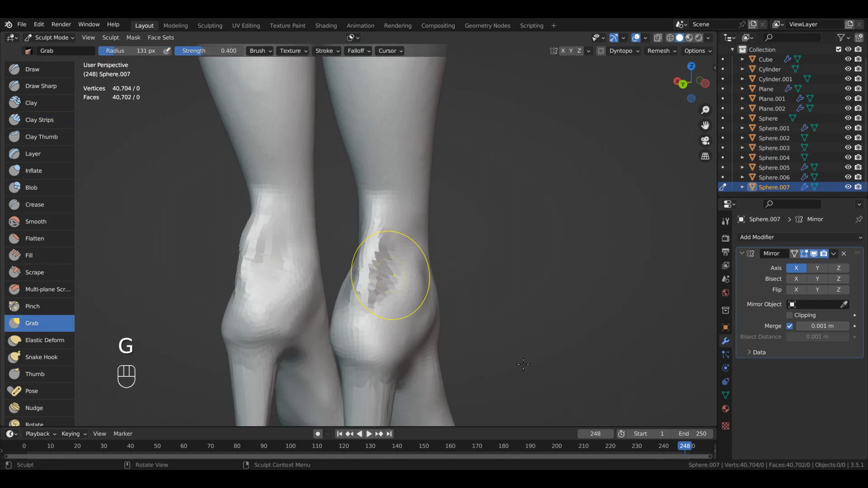
Switch to the Draw Sharp brush at 96 px radius and define the edge of the Achilles tendon above the heel.
{"action": "left_click_drag", "start_coordinate": [507, 385], "coordinate": [554, 377], "text": "alt"}
{"action": "left_click_drag", "start_coordinate": [484, 389], "coordinate": [479, 335], "text": "ctrl"}
{"action": "mouse_move", "coordinate": [516, 357]}
{"action": "left_mouse_down", "text": "alt"}
{"action": "mouse_move", "coordinate": [537, 362]}
{"action": "mouse_move", "coordinate": [518, 362]}
{"action": "mouse_move", "coordinate": [520, 373]}
{"action": "left_mouse_up", "text": "alt"}
{"action": "key", "text": "2"}
{"action": "mouse_move", "coordinate": [400, 298]}
{"action": "left_mouse_down", "text": "shift"}
{"action": "mouse_move", "coordinate": [394, 346]}
{"action": "mouse_move", "coordinate": [409, 317]}
{"action": "left_mouse_up", "text": "shift"}
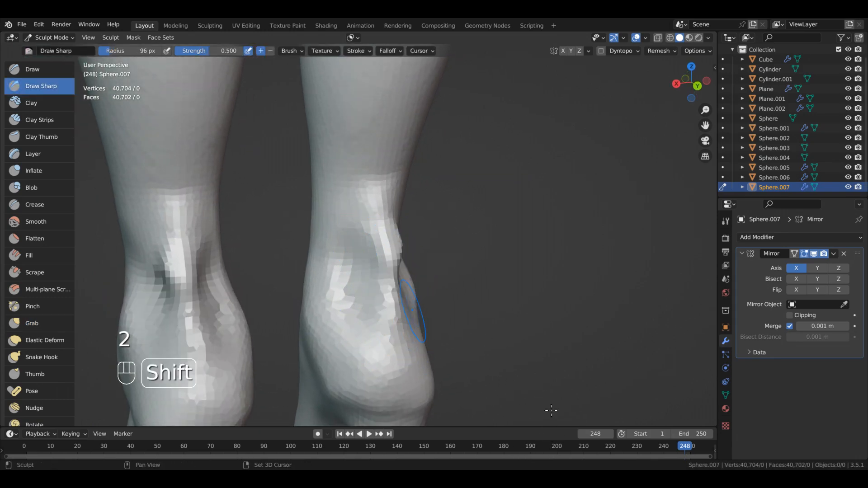
{"action": "left_click_drag", "start_coordinate": [593, 378], "coordinate": [534, 381], "text": "alt"}
{"action": "left_click_drag", "start_coordinate": [398, 226], "coordinate": [388, 296]}
Work Draw Sharp strokes into the area between the tendon and the ankle bone, then smooth the surrounding surface.
{"action": "left_click_drag", "start_coordinate": [520, 388], "coordinate": [589, 393], "text": "alt"}
{"action": "mouse_move", "coordinate": [369, 245]}
{"action": "left_mouse_down"}
{"action": "mouse_move", "coordinate": [375, 348]}
{"action": "mouse_move", "coordinate": [425, 351]}
{"action": "left_mouse_up"}
{"action": "left_click_drag", "start_coordinate": [364, 280], "coordinate": [383, 327]}
{"action": "left_click_drag", "start_coordinate": [321, 339], "coordinate": [339, 267], "text": "shift"}
{"action": "mouse_move", "coordinate": [428, 302]}
{"action": "left_mouse_down", "text": "alt"}
{"action": "mouse_move", "coordinate": [384, 300]}
{"action": "mouse_move", "coordinate": [421, 318]}
{"action": "left_mouse_up", "text": "alt"}
{"action": "left_click_drag", "start_coordinate": [401, 248], "coordinate": [408, 301], "text": "shift"}
Adjust the side and back contours of the ankle with the Grab brush, reducing its radius to 71 px.
{"action": "left_click_drag", "start_coordinate": [410, 297], "coordinate": [462, 290], "text": "alt"}
{"action": "left_click_drag", "start_coordinate": [551, 267], "coordinate": [447, 246], "text": "alt"}
{"action": "left_click_drag", "start_coordinate": [596, 324], "coordinate": [541, 260], "text": "alt"}
{"action": "key", "text": "g"}
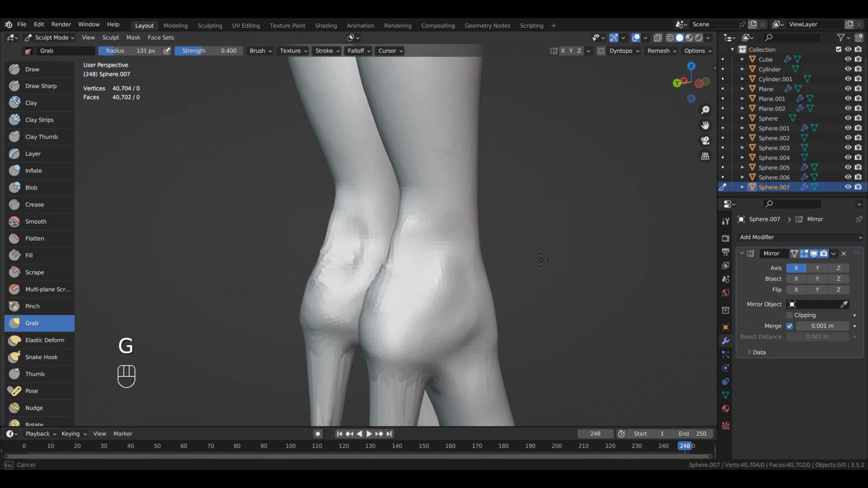
{"action": "left_click_drag", "start_coordinate": [514, 349], "coordinate": [513, 366], "text": "alt"}
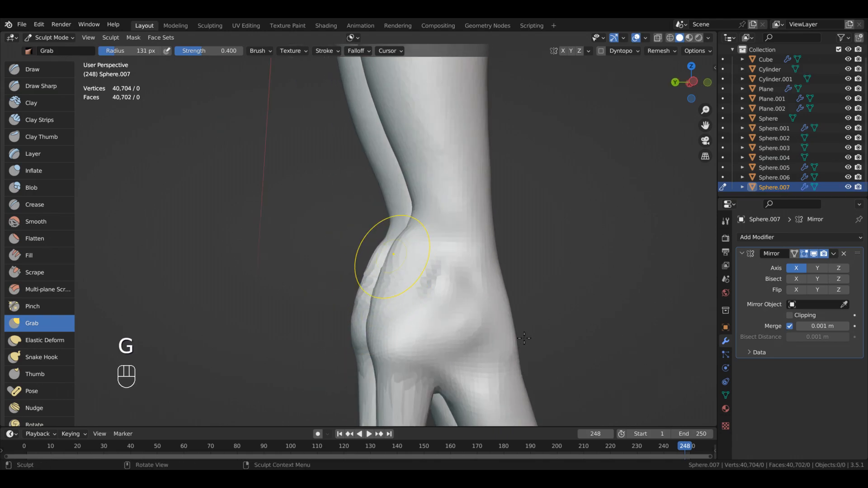
{"action": "middle_click_drag", "start_coordinate": [541, 315], "coordinate": [504, 367]}
{"action": "left_click_drag", "start_coordinate": [536, 362], "coordinate": [547, 385], "text": "alt"}
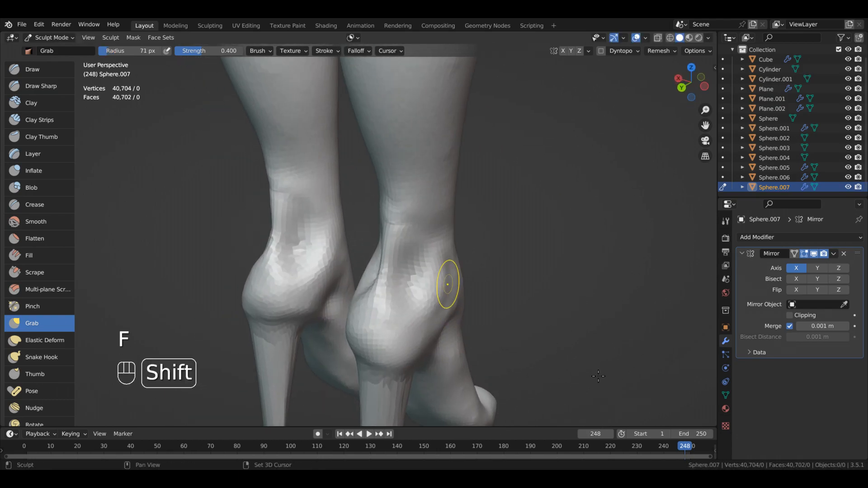
Add volume around the ankle bone and heel with the Inflate brush, setting its radius to 97 px.
{"action": "left_click_drag", "start_coordinate": [583, 421], "coordinate": [592, 390], "text": "ctrl+alt"}
{"action": "key", "text": "4"}
{"action": "middle_click_drag", "start_coordinate": [592, 390], "coordinate": [596, 403]}
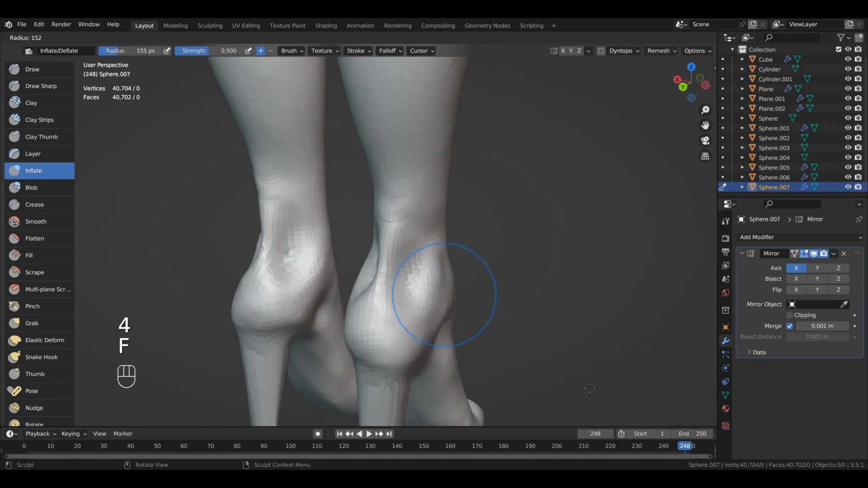
{"action": "left_click_drag", "start_coordinate": [591, 392], "coordinate": [534, 306], "text": "alt"}
{"action": "left_click_drag", "start_coordinate": [493, 390], "coordinate": [541, 342], "text": "alt"}
{"action": "left_click_drag", "start_coordinate": [553, 376], "coordinate": [530, 357], "text": "alt"}
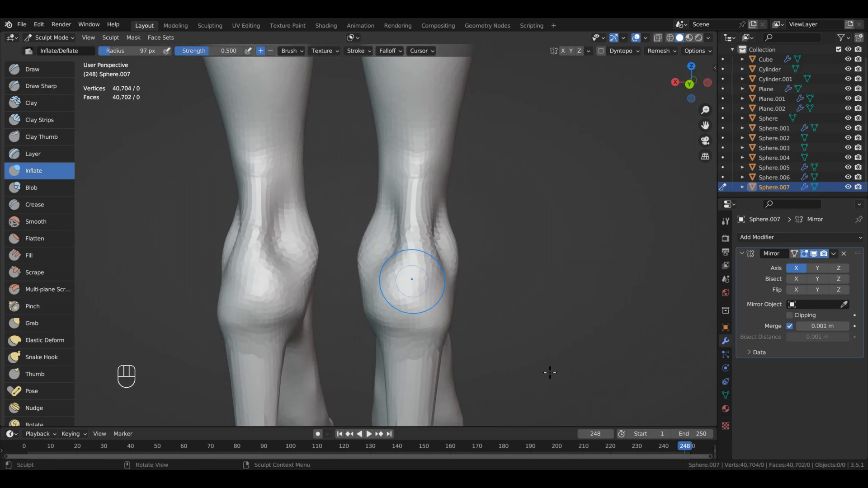
Reshape the Achilles tendon and ankle bones with the Grab brush at 144 px radius, smoothing the transitions.
{"action": "key", "text": "g"}
{"action": "key", "text": "g"}
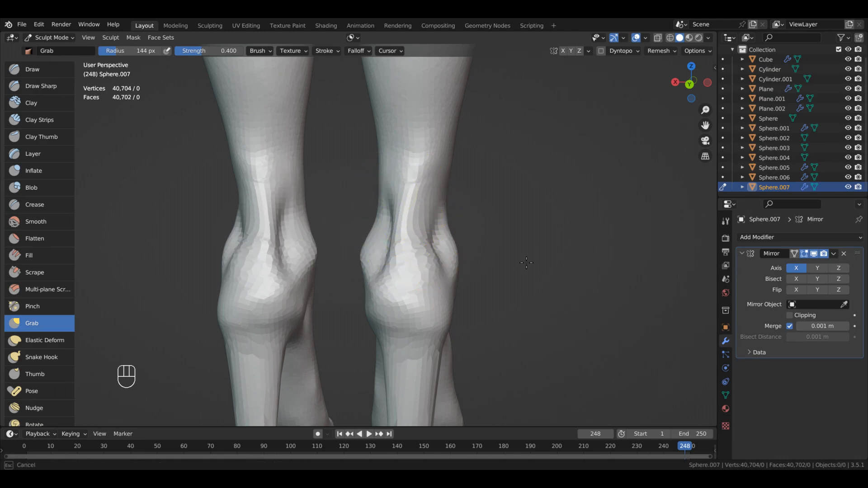
{"action": "middle_click_drag", "start_coordinate": [573, 386], "coordinate": [605, 315]}
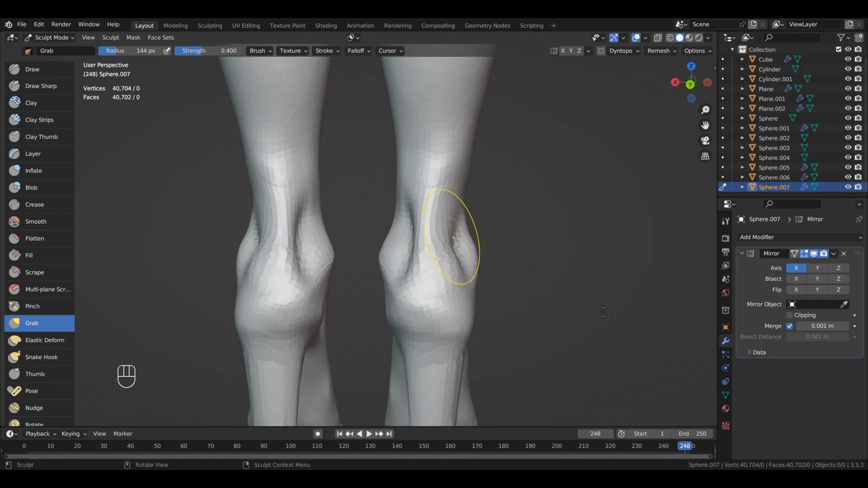
{"action": "mouse_move", "coordinate": [603, 316]}
{"action": "left_mouse_down", "text": "alt"}
{"action": "mouse_move", "coordinate": [649, 355]}
{"action": "mouse_move", "coordinate": [628, 325]}
{"action": "mouse_move", "coordinate": [693, 327]}
{"action": "mouse_move", "coordinate": [695, 352]}
{"action": "mouse_move", "coordinate": [712, 347]}
{"action": "left_mouse_up", "text": "alt"}
{"action": "mouse_move", "coordinate": [445, 389]}
{"action": "left_mouse_down", "text": "alt"}
{"action": "mouse_move", "coordinate": [501, 394]}
{"action": "mouse_move", "coordinate": [520, 371]}
{"action": "left_mouse_up", "text": "alt"}
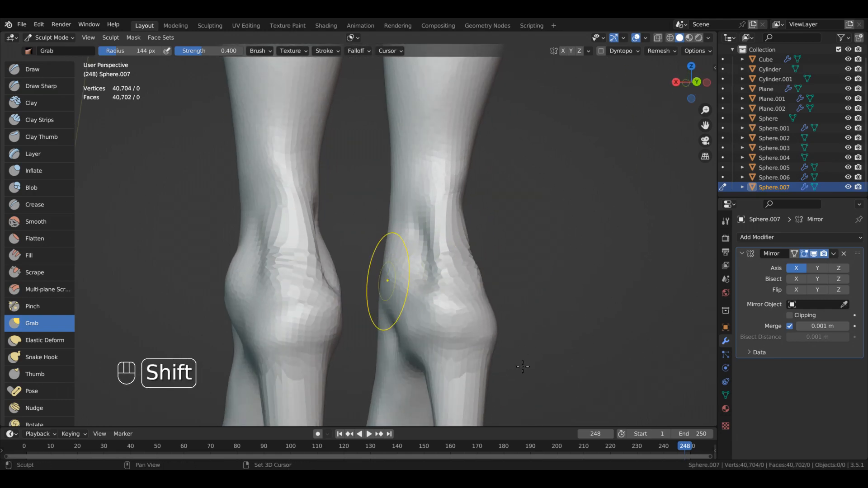
{"action": "mouse_move", "coordinate": [553, 325]}
{"action": "left_mouse_down", "text": "alt"}
{"action": "mouse_move", "coordinate": [500, 329]}
{"action": "mouse_move", "coordinate": [534, 267]}
{"action": "mouse_move", "coordinate": [684, 256]}
{"action": "mouse_move", "coordinate": [581, 213]}
{"action": "mouse_move", "coordinate": [590, 279]}
{"action": "left_mouse_up", "text": "alt"}
{"action": "left_click_drag", "start_coordinate": [617, 321], "coordinate": [508, 336], "text": "alt"}
Reduce the Grab brush radius to 92 px and refine and smooth the hollow beside the Achilles tendon.
{"action": "middle_click_drag", "start_coordinate": [634, 385], "coordinate": [489, 376], "text": "alt"}
{"action": "mouse_move", "coordinate": [714, 333]}
{"action": "middle_mouse_down", "text": "alt"}
{"action": "mouse_move", "coordinate": [698, 330]}
{"action": "mouse_move", "coordinate": [702, 413]}
{"action": "mouse_move", "coordinate": [565, 398]}
{"action": "mouse_move", "coordinate": [540, 484]}
{"action": "mouse_move", "coordinate": [548, 486]}
{"action": "mouse_move", "coordinate": [610, 382]}
{"action": "mouse_move", "coordinate": [544, 435]}
{"action": "mouse_move", "coordinate": [546, 332]}
{"action": "mouse_move", "coordinate": [519, 337]}
{"action": "mouse_move", "coordinate": [523, 317]}
{"action": "middle_mouse_up", "text": "alt"}
{"action": "key", "text": "f"}
{"action": "middle_click_drag", "start_coordinate": [538, 265], "coordinate": [561, 269]}
{"action": "mouse_move", "coordinate": [432, 226]}
{"action": "left_mouse_down", "text": "shift"}
{"action": "mouse_move", "coordinate": [426, 188]}
{"action": "mouse_move", "coordinate": [437, 235]}
{"action": "left_mouse_up", "text": "shift"}
{"action": "middle_click_drag", "start_coordinate": [577, 385], "coordinate": [572, 347]}
{"action": "mouse_move", "coordinate": [548, 413]}
{"action": "middle_mouse_down", "text": "alt"}
{"action": "mouse_move", "coordinate": [598, 350]}
{"action": "mouse_move", "coordinate": [617, 396]}
{"action": "mouse_move", "coordinate": [633, 408]}
{"action": "middle_mouse_up", "text": "alt"}
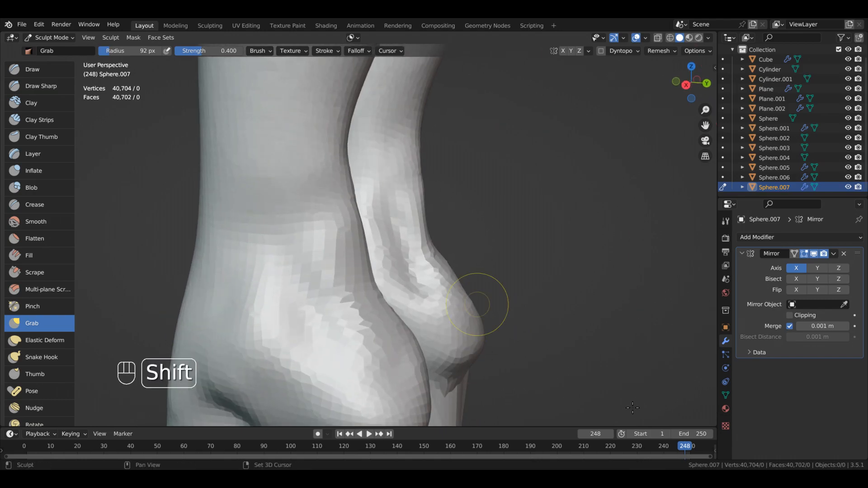
Round out the back of the heel with the Inflate brush, undoing an unwanted stroke, and return to the Grab brush.
{"action": "key", "text": "4"}
{"action": "key", "text": "t"}
{"action": "key", "text": "t"}
{"action": "key", "text": "ctrl+z"}
{"action": "key", "text": "f"}
{"action": "middle_click_drag", "start_coordinate": [465, 326], "coordinate": [409, 322]}
{"action": "left_click_drag", "start_coordinate": [494, 312], "coordinate": [503, 307]}
{"action": "middle_click_drag", "start_coordinate": [445, 313], "coordinate": [502, 317]}
{"action": "left_click_drag", "start_coordinate": [497, 308], "coordinate": [507, 332]}
{"action": "key", "text": "g"}
Try Grab and smoothing strokes around the rounded heel from several angles, then undo them.
{"action": "middle_click_drag", "start_coordinate": [441, 349], "coordinate": [561, 264], "text": "alt"}
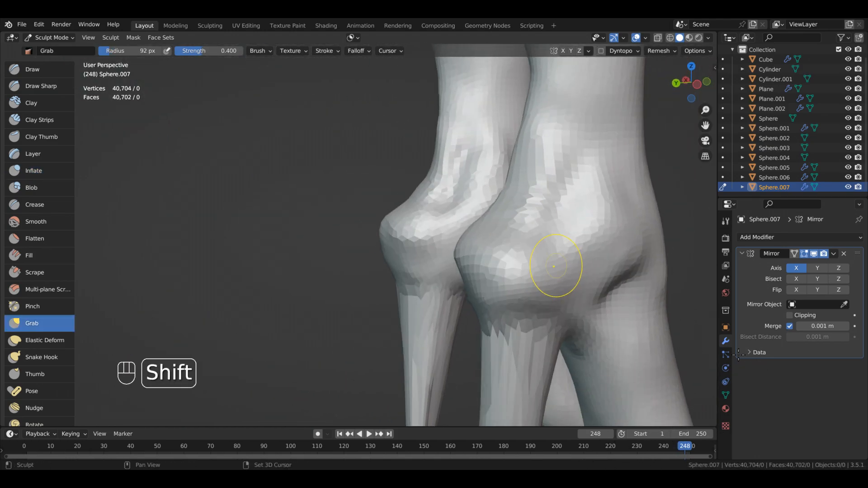
{"action": "middle_click_drag", "start_coordinate": [503, 281], "coordinate": [538, 349], "text": "alt"}
{"action": "middle_click_drag", "start_coordinate": [601, 370], "coordinate": [534, 370], "text": "shift"}
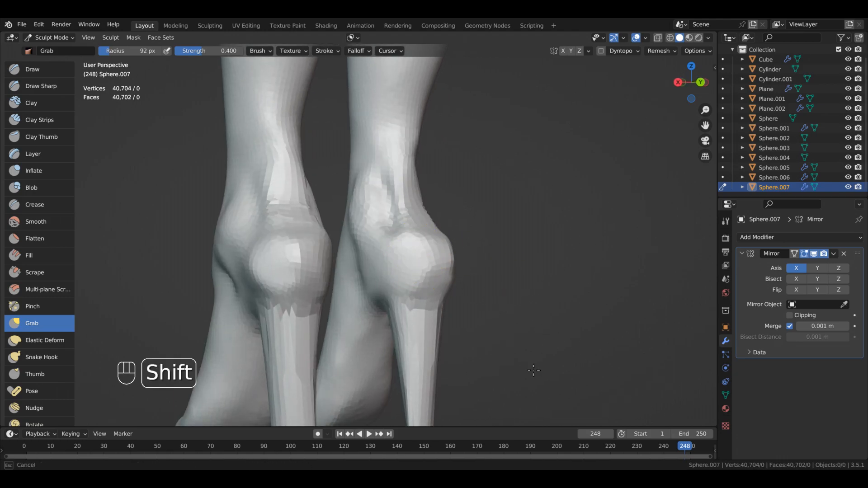
{"action": "middle_click_drag", "start_coordinate": [603, 374], "coordinate": [637, 368], "text": "alt"}
{"action": "key", "text": "ctrl+z"}
{"action": "key", "text": "ctrl+z"}
Rework the junction between the Achilles tendon and the rounded heel with the 92 px Grab brush, smoothing it.
{"action": "middle_click_drag", "start_coordinate": [476, 354], "coordinate": [611, 404], "text": "alt"}
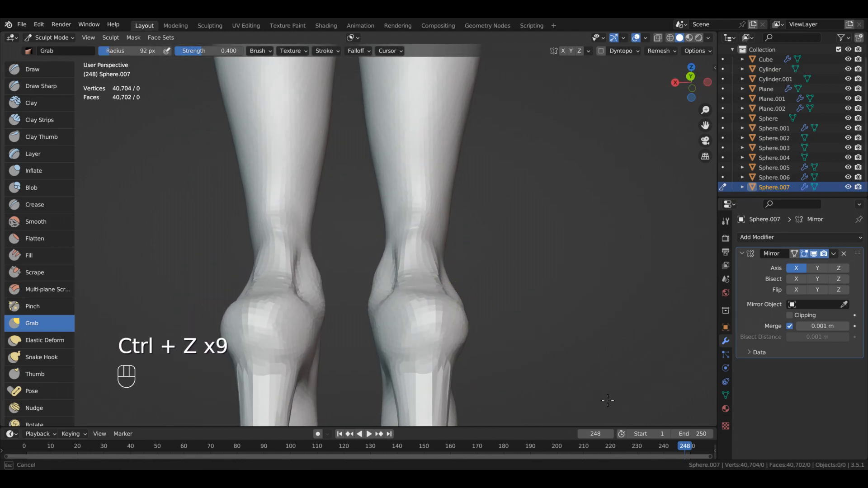
{"action": "middle_click_drag", "start_coordinate": [521, 408], "coordinate": [527, 357], "text": "alt"}
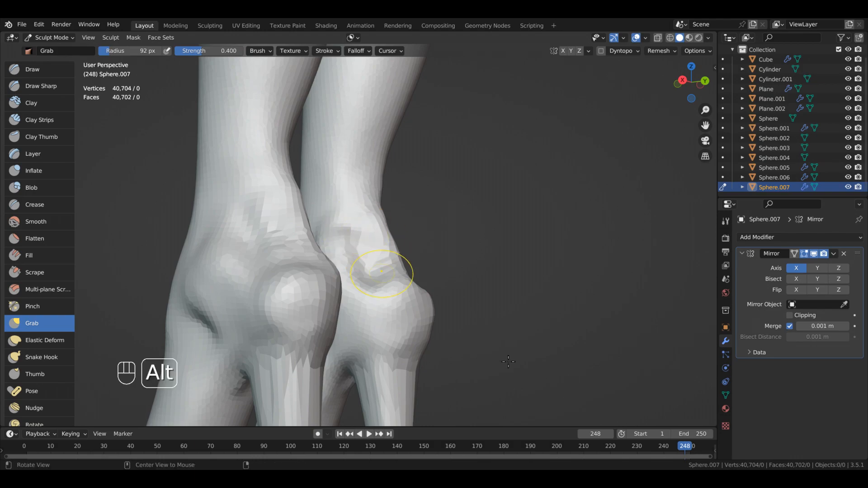
{"action": "middle_click_drag", "start_coordinate": [509, 362], "coordinate": [512, 301], "text": "alt"}
{"action": "middle_click_drag", "start_coordinate": [584, 349], "coordinate": [678, 361], "text": "alt"}
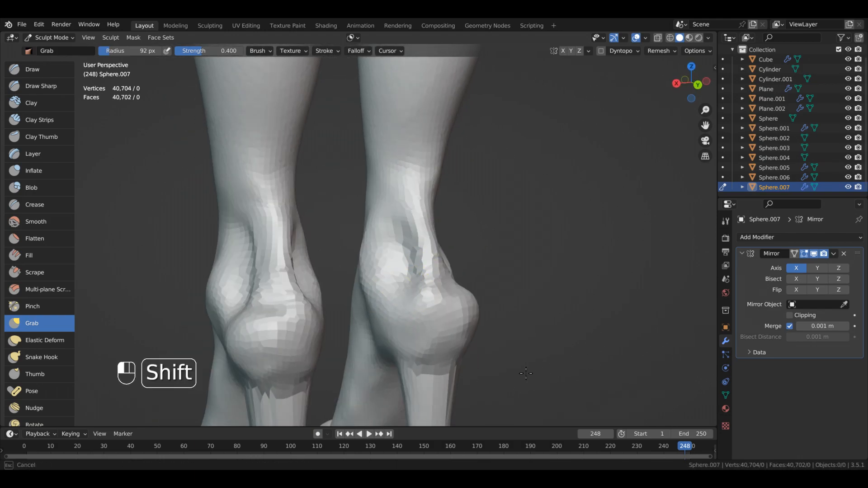
{"action": "middle_click_drag", "start_coordinate": [532, 374], "coordinate": [495, 406]}
Refine the lower Achilles tendon and the top of the heel from both sides, undoing the last three strokes.
{"action": "left_click_drag", "start_coordinate": [534, 437], "coordinate": [521, 436], "text": "alt"}
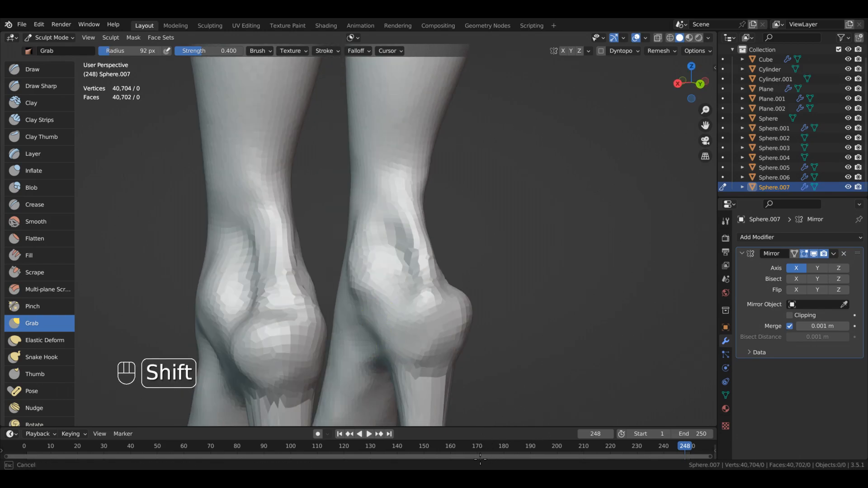
{"action": "left_click_drag", "start_coordinate": [620, 398], "coordinate": [525, 392], "text": "alt"}
{"action": "left_click_drag", "start_coordinate": [562, 367], "coordinate": [527, 348], "text": "alt"}
{"action": "left_click_drag", "start_coordinate": [420, 272], "coordinate": [554, 251], "text": "alt"}
{"action": "left_click_drag", "start_coordinate": [647, 264], "coordinate": [604, 344], "text": "alt"}
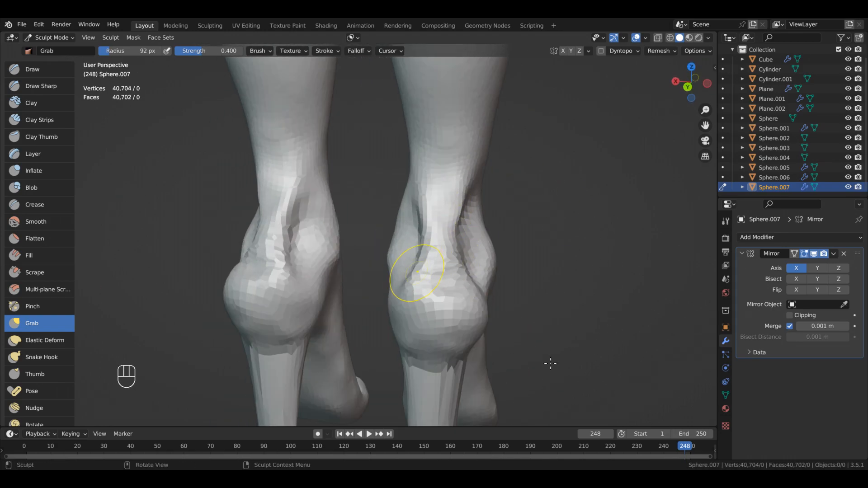
{"action": "left_click_drag", "start_coordinate": [494, 289], "coordinate": [593, 311], "text": "alt"}
{"action": "key", "text": "ctrl+z"}
{"action": "key", "text": "ctrl+z"}
{"action": "key", "text": "ctrl+z"}
Sharpen the transition above the heel with the Draw Sharp brush at 49 px radius, undoing the last three strokes.
{"action": "key", "text": "3"}
{"action": "mouse_move", "coordinate": [578, 259]}
{"action": "left_mouse_down", "text": "alt"}
{"action": "mouse_move", "coordinate": [692, 342]}
{"action": "mouse_move", "coordinate": [452, 329]}
{"action": "left_mouse_up", "text": "alt"}
{"action": "key", "text": "2"}
{"action": "key", "text": "f"}
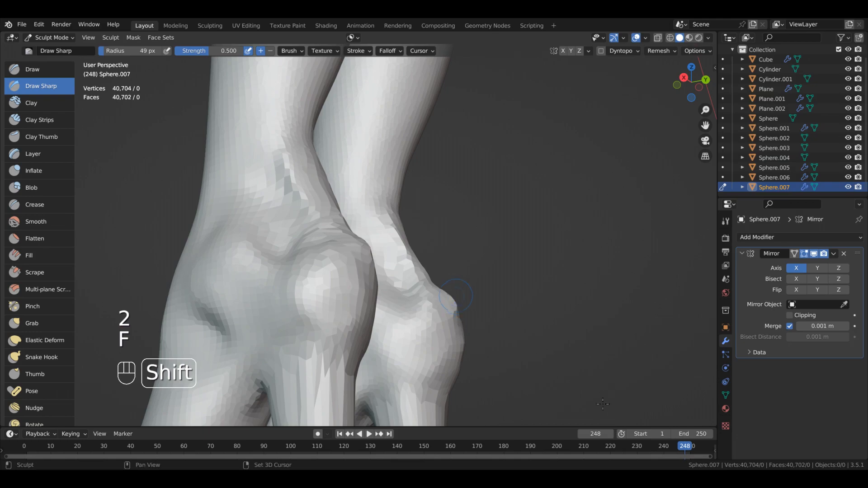
{"action": "key", "text": "f"}
{"action": "left_click_drag", "start_coordinate": [531, 304], "coordinate": [577, 326], "text": "alt"}
{"action": "mouse_move", "coordinate": [551, 373]}
{"action": "left_mouse_down", "text": "alt"}
{"action": "mouse_move", "coordinate": [515, 403]}
{"action": "mouse_move", "coordinate": [652, 395]}
{"action": "mouse_move", "coordinate": [661, 382]}
{"action": "mouse_move", "coordinate": [448, 312]}
{"action": "mouse_move", "coordinate": [491, 350]}
{"action": "mouse_move", "coordinate": [683, 401]}
{"action": "mouse_move", "coordinate": [434, 302]}
{"action": "mouse_move", "coordinate": [448, 314]}
{"action": "mouse_move", "coordinate": [461, 287]}
{"action": "mouse_move", "coordinate": [465, 311]}
{"action": "left_mouse_up", "text": "alt"}
{"action": "key", "text": "ctrl+z"}
{"action": "key", "text": "ctrl+z"}
{"action": "key", "text": "ctrl+z"}
Set the Grab brush radius to 171 px and reshape the overall heel mass in the back view.
{"action": "key", "text": "4"}
{"action": "key", "text": "g"}
{"action": "key", "text": "g"}
{"action": "key", "text": "f"}
{"action": "left_click", "coordinate": [656, 409]}
{"action": "mouse_move", "coordinate": [656, 408]}
{"action": "left_mouse_down", "text": "alt"}
{"action": "mouse_move", "coordinate": [564, 431]}
{"action": "mouse_move", "coordinate": [571, 382]}
{"action": "mouse_move", "coordinate": [543, 344]}
{"action": "left_mouse_up", "text": "alt"}
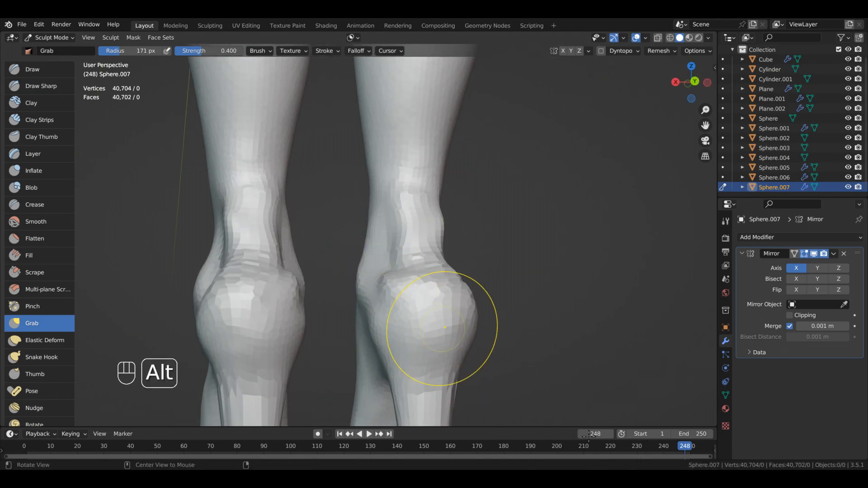
Pull the lower Achilles tendon and the back of the heel into a fuller outline with the 171 px Grab brush.
{"action": "left_click_drag", "start_coordinate": [437, 330], "coordinate": [411, 271], "text": "alt"}
{"action": "mouse_move", "coordinate": [520, 289]}
{"action": "left_mouse_down", "text": "alt"}
{"action": "mouse_move", "coordinate": [452, 313]}
{"action": "mouse_move", "coordinate": [493, 319]}
{"action": "mouse_move", "coordinate": [519, 288]}
{"action": "left_mouse_up", "text": "alt"}
{"action": "left_click_drag", "start_coordinate": [452, 291], "coordinate": [490, 290], "text": "alt"}
{"action": "left_click_drag", "start_coordinate": [650, 372], "coordinate": [543, 240], "text": "alt"}
{"action": "left_click_drag", "start_coordinate": [745, 385], "coordinate": [802, 388], "text": "alt"}
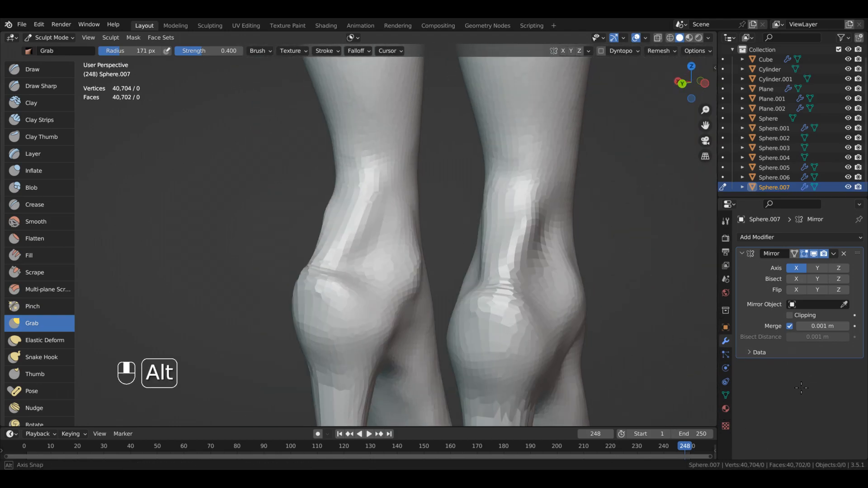
{"action": "left_click_drag", "start_coordinate": [453, 287], "coordinate": [502, 282], "text": "alt"}
{"action": "left_click_drag", "start_coordinate": [453, 253], "coordinate": [435, 280], "text": "ctrl+alt"}
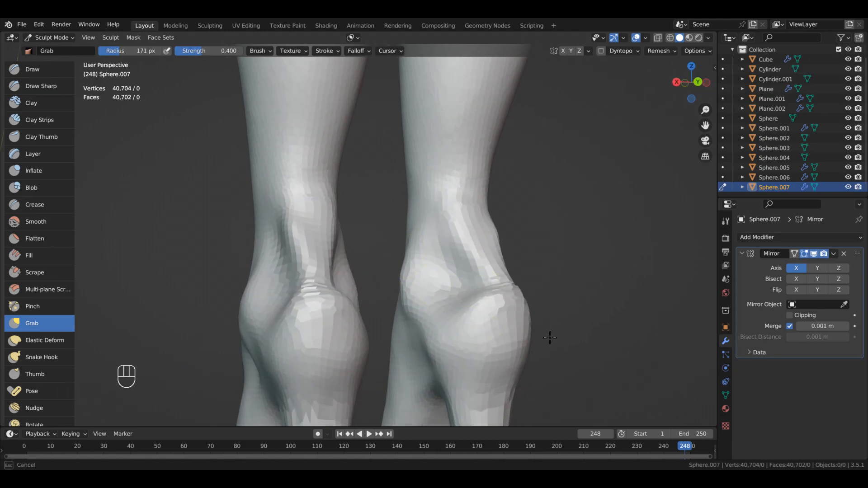
Adjust the heel and ankle profile with the Grab brush in the side view.
{"action": "left_click_drag", "start_coordinate": [410, 317], "coordinate": [439, 334], "text": "alt"}
{"action": "left_click_drag", "start_coordinate": [552, 377], "coordinate": [686, 408], "text": "alt"}
{"action": "left_click_drag", "start_coordinate": [670, 379], "coordinate": [740, 443], "text": "alt"}
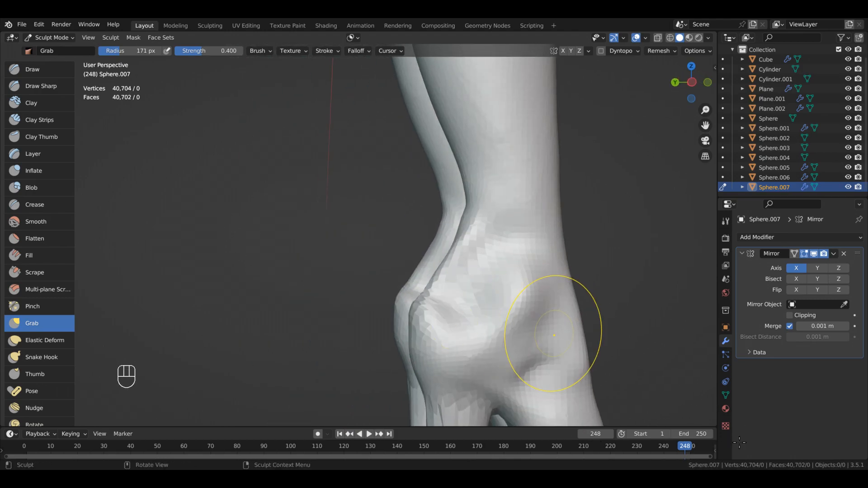
{"action": "left_click_drag", "start_coordinate": [767, 358], "coordinate": [696, 362], "text": "alt"}
{"action": "left_click_drag", "start_coordinate": [593, 389], "coordinate": [597, 466], "text": "alt+shift"}
{"action": "mouse_move", "coordinate": [733, 408]}
{"action": "left_mouse_down", "text": "alt"}
{"action": "mouse_move", "coordinate": [652, 347]}
{"action": "mouse_move", "coordinate": [629, 395]}
{"action": "mouse_move", "coordinate": [584, 418]}
{"action": "mouse_move", "coordinate": [633, 402]}
{"action": "mouse_move", "coordinate": [669, 403]}
{"action": "mouse_move", "coordinate": [701, 387]}
{"action": "mouse_move", "coordinate": [692, 371]}
{"action": "mouse_move", "coordinate": [646, 381]}
{"action": "mouse_move", "coordinate": [642, 360]}
{"action": "left_mouse_up", "text": "alt"}
Undo the recent ankle strokes, try the Draw brush at 133 px radius, and undo again, restoring one stroke.
{"action": "key", "text": "ctrl+z"}
{"action": "key", "text": "ctrl+z"}
{"action": "key", "text": "1"}
{"action": "key", "text": "ctrl+z"}
{"action": "key", "text": "ctrl+z"}
{"action": "key", "text": "ctrl+z"}
{"action": "key", "text": "ctrl+z"}
{"action": "key", "text": "ctrl+z"}
{"action": "key", "text": "ctrl+z"}
{"action": "key", "text": "shift+ctrl+z"}
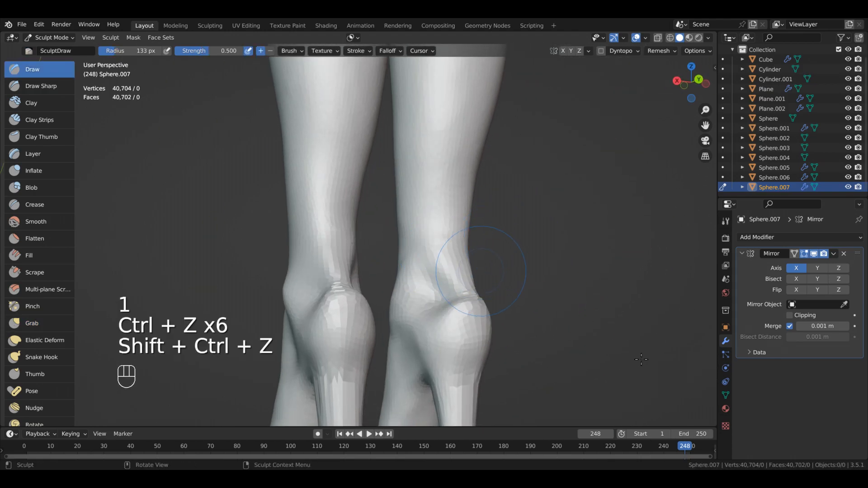
Rebuild the lower Achilles tendon with the Draw Sharp brush at 117 px radius, softening the crease above the heel.
{"action": "key", "text": "2"}
{"action": "mouse_move", "coordinate": [641, 360]}
{"action": "left_mouse_down", "text": "alt"}
{"action": "mouse_move", "coordinate": [637, 283]}
{"action": "mouse_move", "coordinate": [608, 405]}
{"action": "mouse_move", "coordinate": [653, 398]}
{"action": "mouse_move", "coordinate": [621, 404]}
{"action": "left_mouse_up", "text": "alt"}
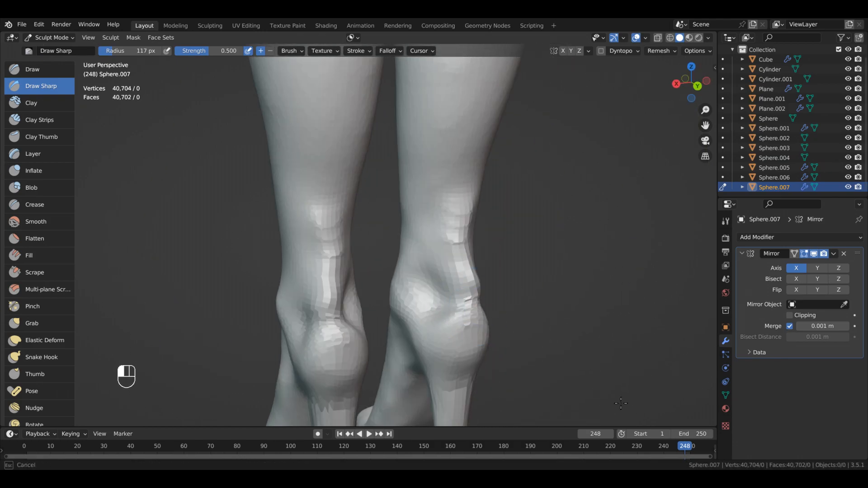
{"action": "left_click_drag", "start_coordinate": [617, 329], "coordinate": [589, 375], "text": "alt"}
{"action": "left_click_drag", "start_coordinate": [577, 339], "coordinate": [576, 327], "text": "ctrl"}
{"action": "mouse_move", "coordinate": [591, 320]}
{"action": "left_mouse_down", "text": "alt"}
{"action": "mouse_move", "coordinate": [581, 310]}
{"action": "mouse_move", "coordinate": [587, 327]}
{"action": "left_mouse_up", "text": "alt"}
Carve the hollows on both sides of the Achilles tendon behind the ankle bones with the Draw Sharp brush.
{"action": "left_click_drag", "start_coordinate": [588, 340], "coordinate": [655, 355], "text": "alt"}
{"action": "mouse_move", "coordinate": [684, 410]}
{"action": "left_mouse_down", "text": "alt"}
{"action": "mouse_move", "coordinate": [678, 394]}
{"action": "mouse_move", "coordinate": [699, 343]}
{"action": "mouse_move", "coordinate": [641, 249]}
{"action": "mouse_move", "coordinate": [637, 312]}
{"action": "mouse_move", "coordinate": [624, 271]}
{"action": "left_mouse_up", "text": "alt"}
{"action": "left_click_drag", "start_coordinate": [588, 325], "coordinate": [619, 343], "text": "alt"}
{"action": "mouse_move", "coordinate": [560, 357]}
{"action": "left_mouse_down"}
{"action": "mouse_move", "coordinate": [558, 367]}
{"action": "mouse_move", "coordinate": [583, 349]}
{"action": "mouse_move", "coordinate": [602, 356]}
{"action": "left_mouse_up"}
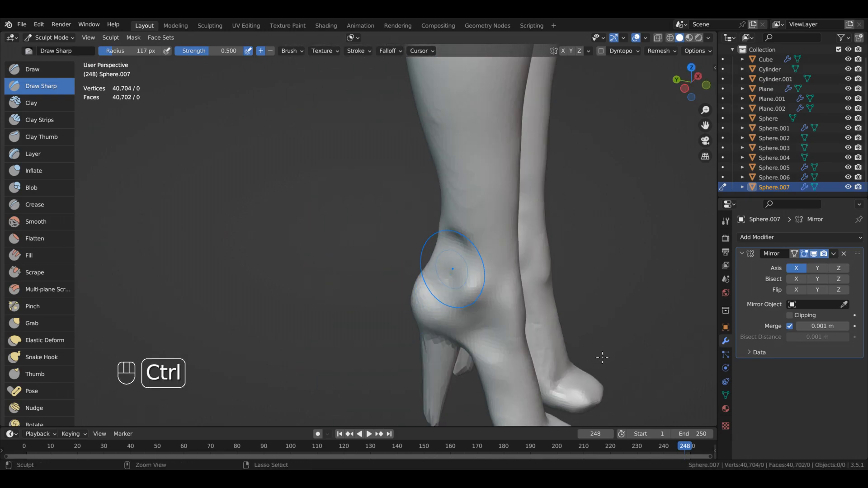
{"action": "left_click_drag", "start_coordinate": [595, 392], "coordinate": [619, 347], "text": "alt"}
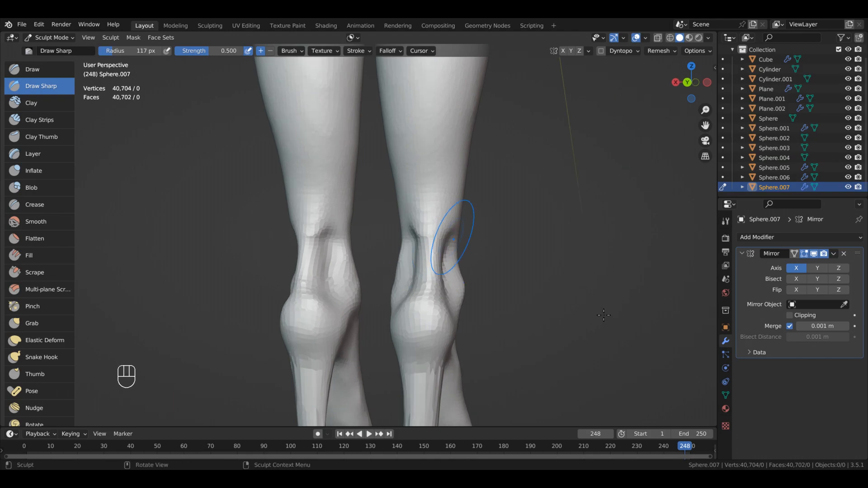